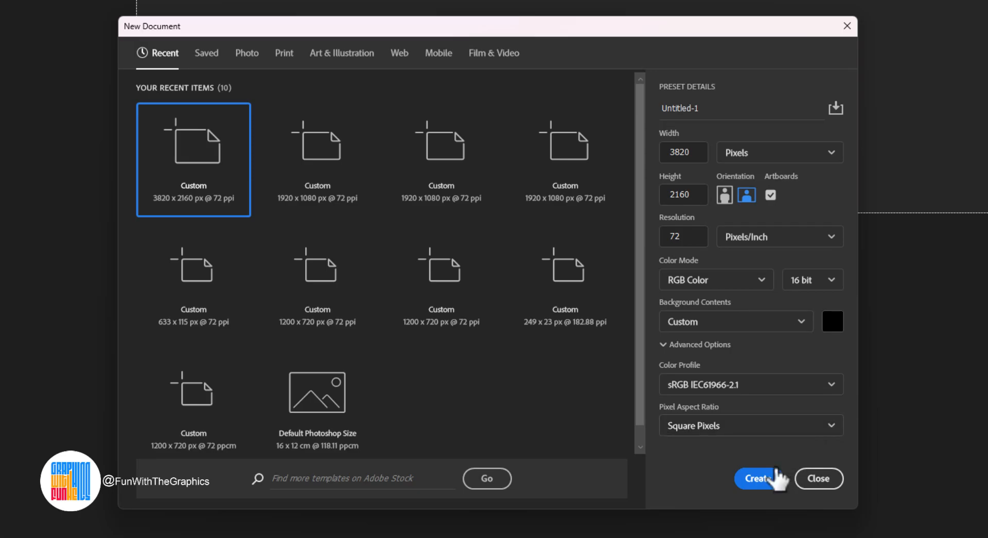
Create a 3820 x 2160 px document with a black background and add the text 1974 in 900 pt Overgrow
{"action": "left_click", "coordinate": [768, 476]}
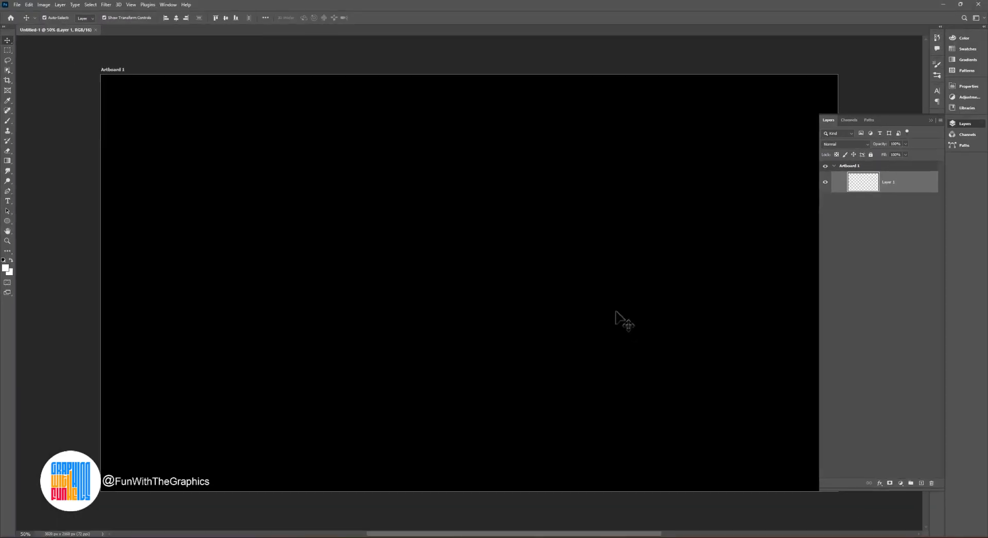
{"action": "left_click", "coordinate": [8, 200]}
{"action": "left_click", "coordinate": [203, 312]}
{"action": "type", "text": "1"}
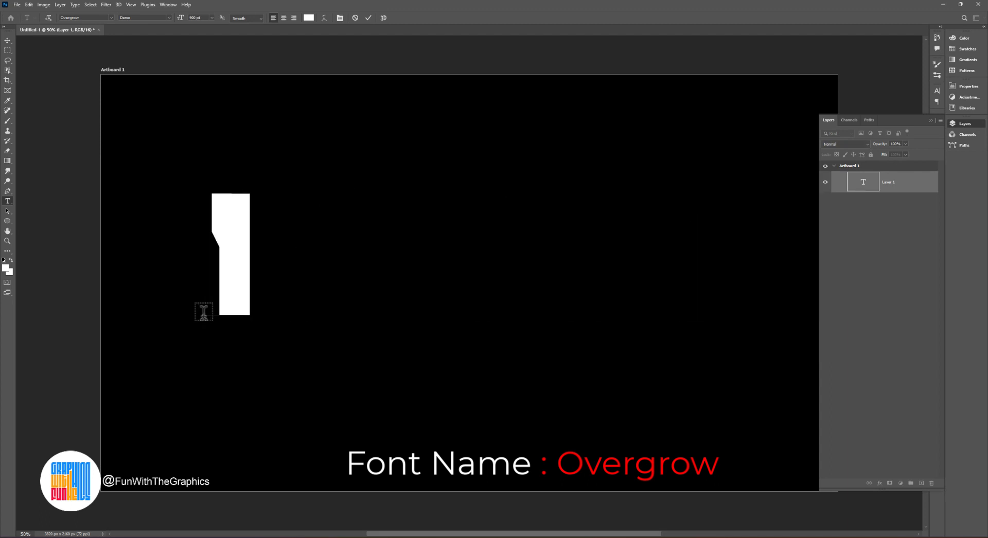
{"action": "type", "text": "974"}
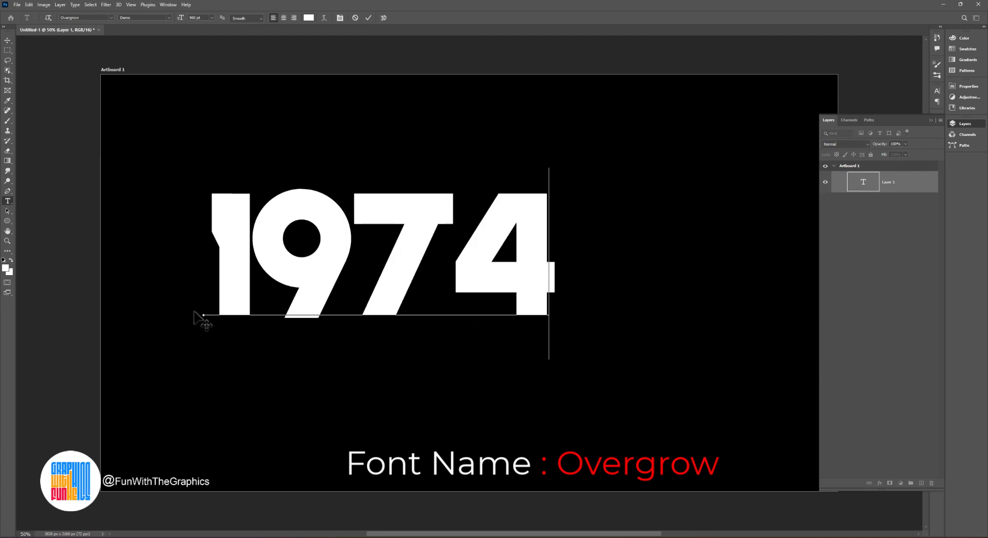
Center the 1974 text horizontally and vertically on the artboard
{"action": "left_click", "coordinate": [6, 41]}
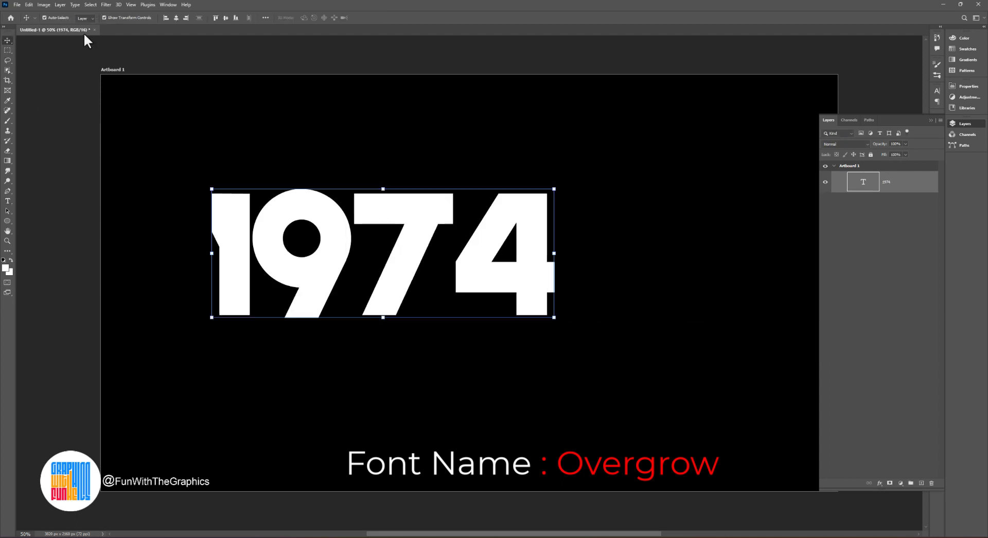
{"action": "left_click", "coordinate": [178, 17]}
{"action": "left_click", "coordinate": [224, 19]}
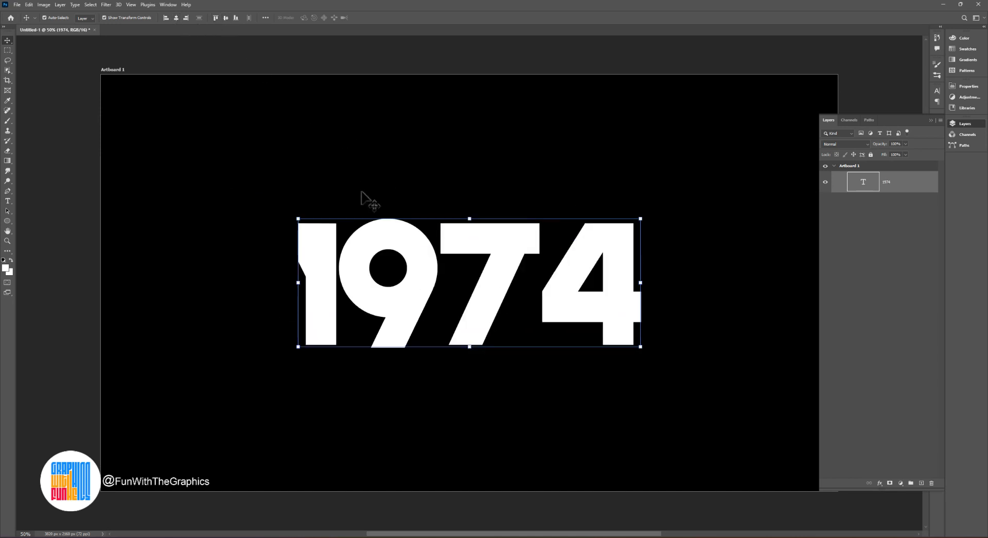
Change the color of the 1974 text to mid-gray #808080 by setting its brightness to 50%
{"action": "left_click", "coordinate": [8, 202]}
{"action": "double_click", "coordinate": [469, 274]}
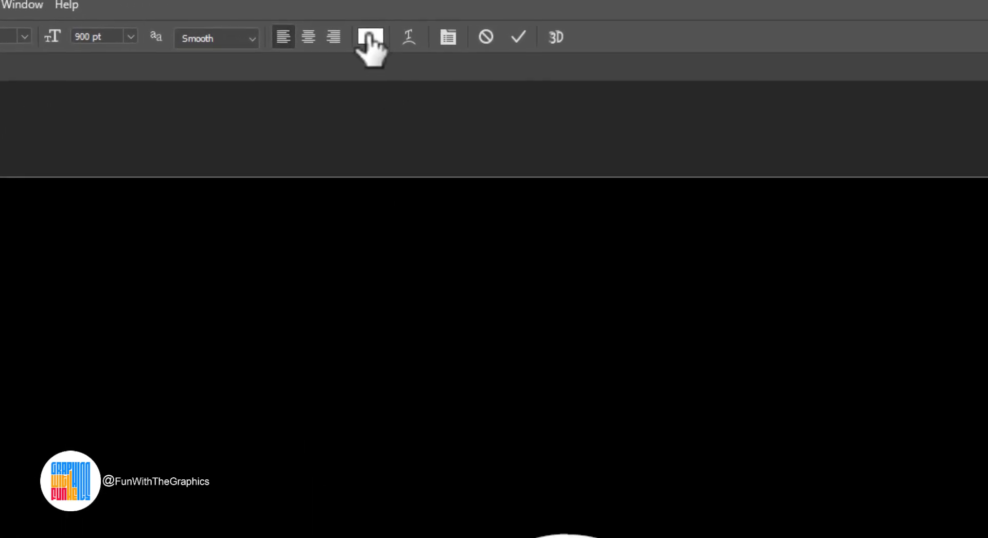
{"action": "left_click", "coordinate": [329, 26]}
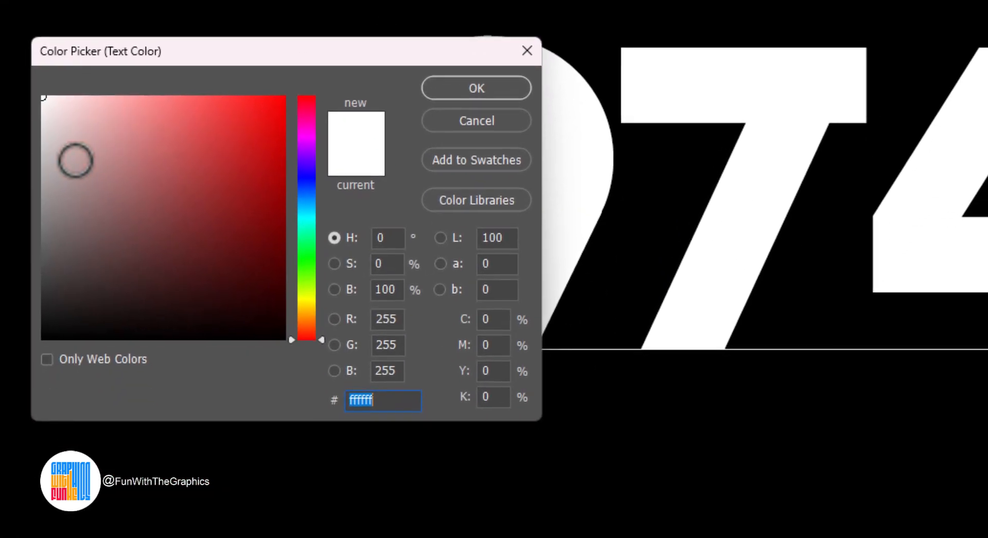
{"action": "left_click_drag", "start_coordinate": [398, 286], "coordinate": [351, 293]}
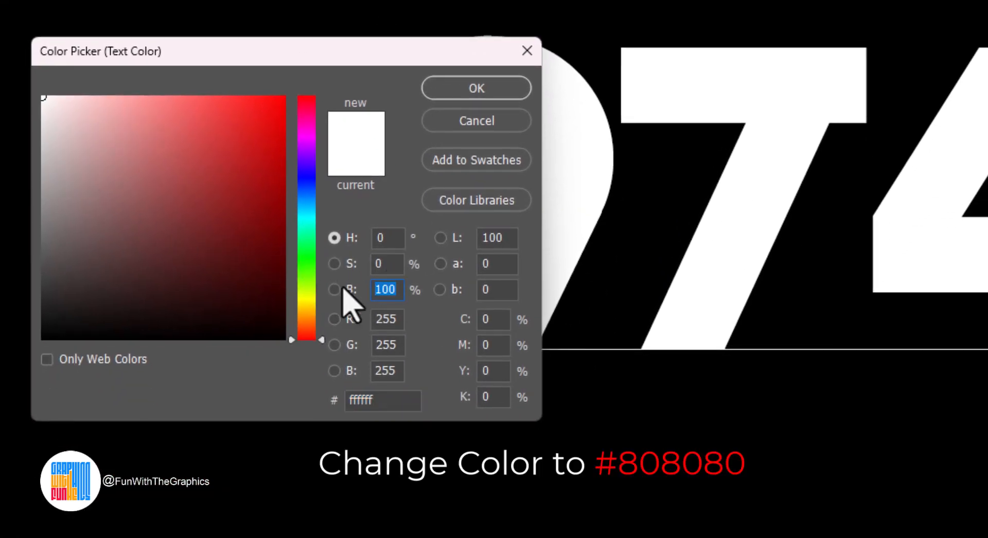
{"action": "type", "text": "50"}
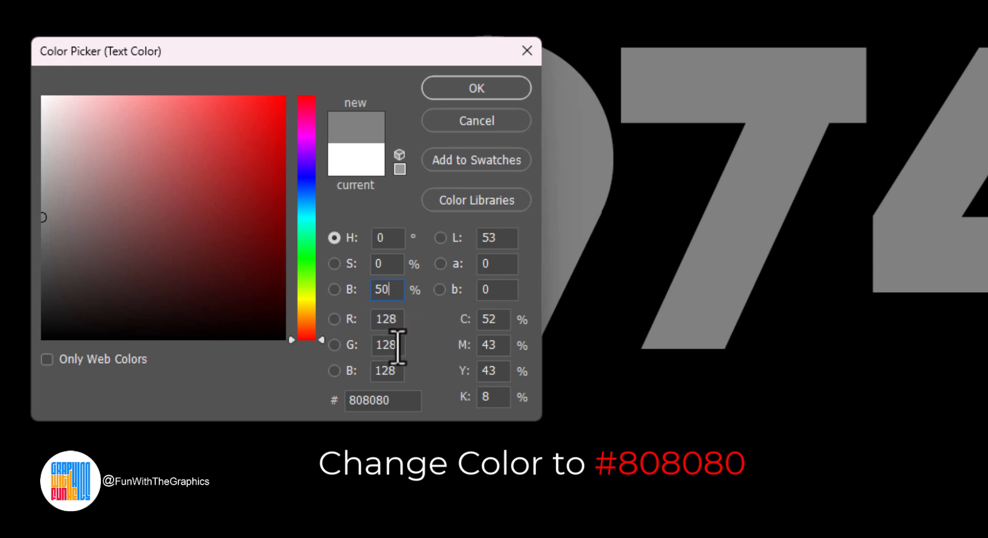
{"action": "left_click", "coordinate": [468, 93]}
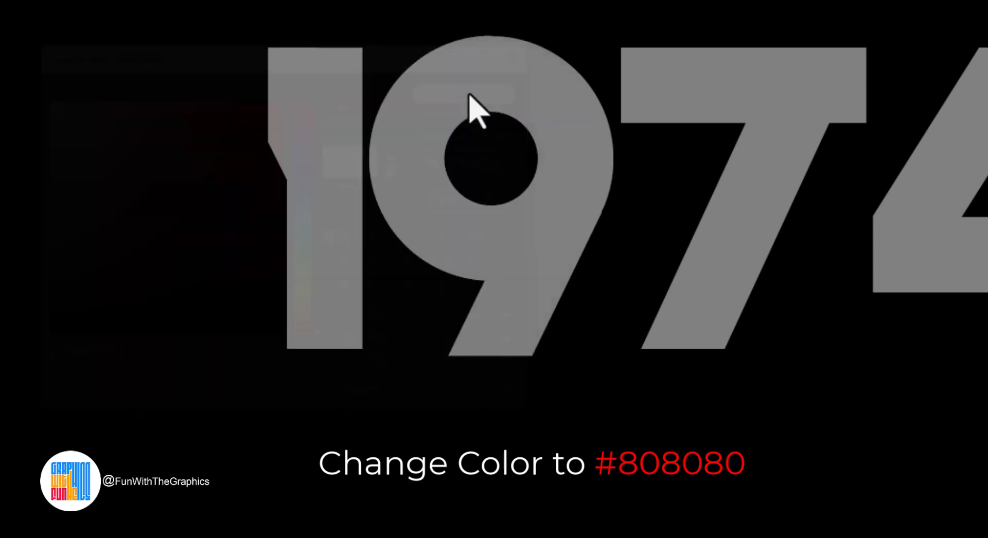
Add a Bevel & Emboss effect to the 1974 layer from its default settings, with depth 1000% and size 15 px
{"action": "right_click", "coordinate": [820, 136]}
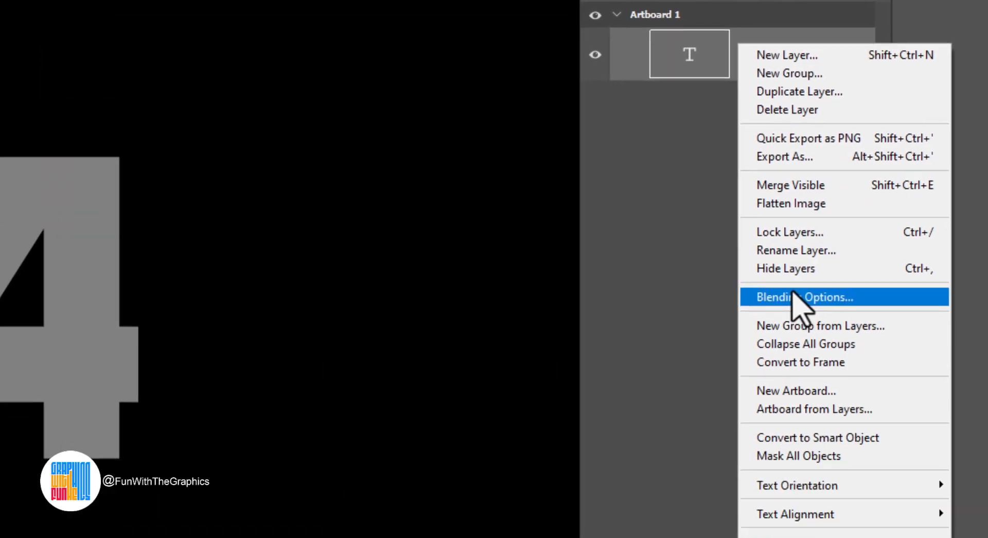
{"action": "left_click", "coordinate": [887, 389]}
{"action": "left_click", "coordinate": [278, 150]}
{"action": "left_click", "coordinate": [712, 492]}
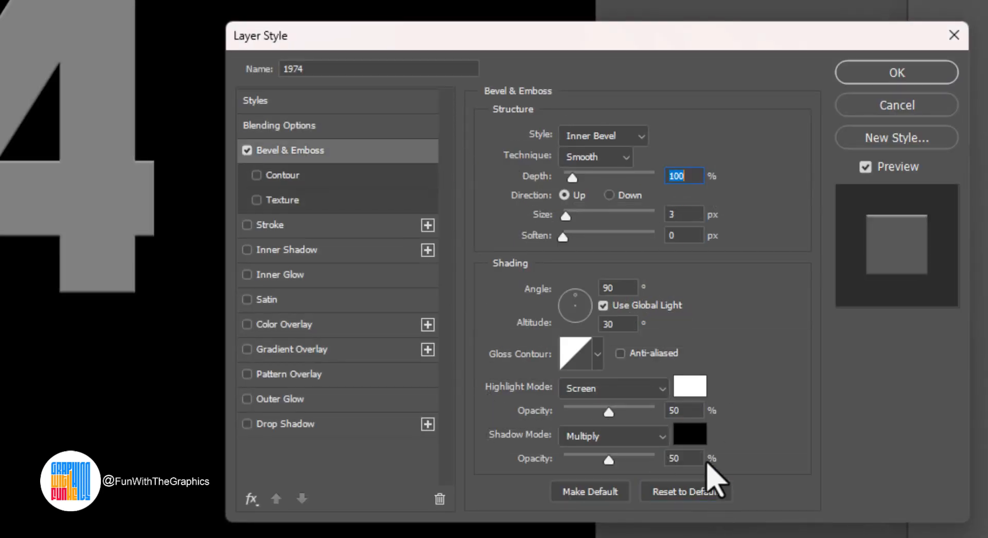
{"action": "type", "text": "0"}
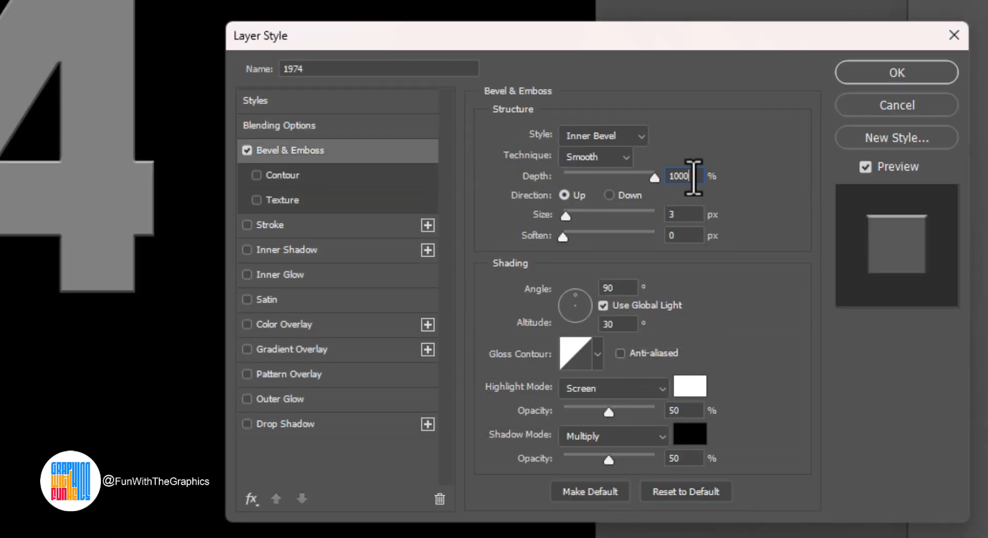
{"action": "type", "text": "1"}
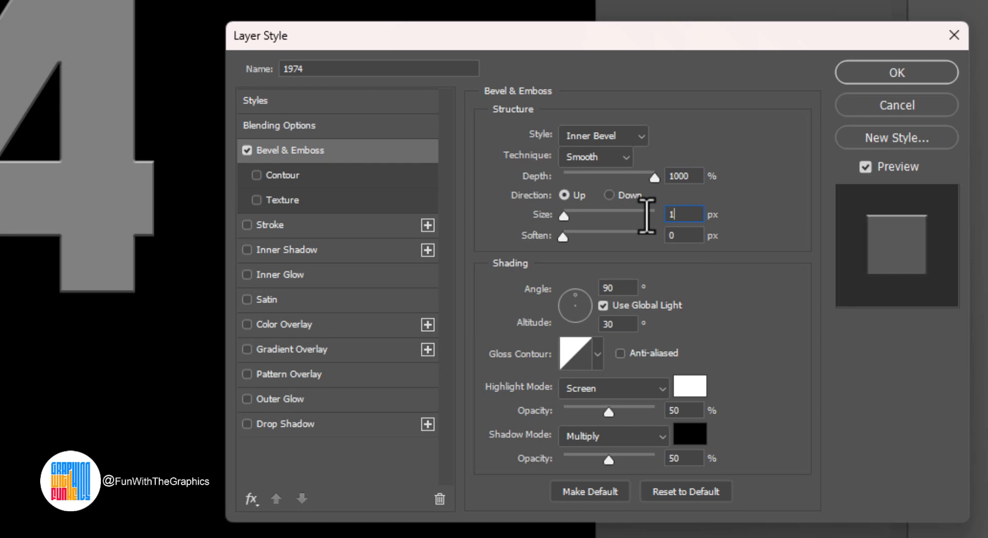
{"action": "type", "text": "5"}
Set the bevel's light angle to 60° and highlight opacity to 20%, and enable its Contour with a 0% range
{"action": "double_click", "coordinate": [620, 288]}
{"action": "type", "text": "60"}
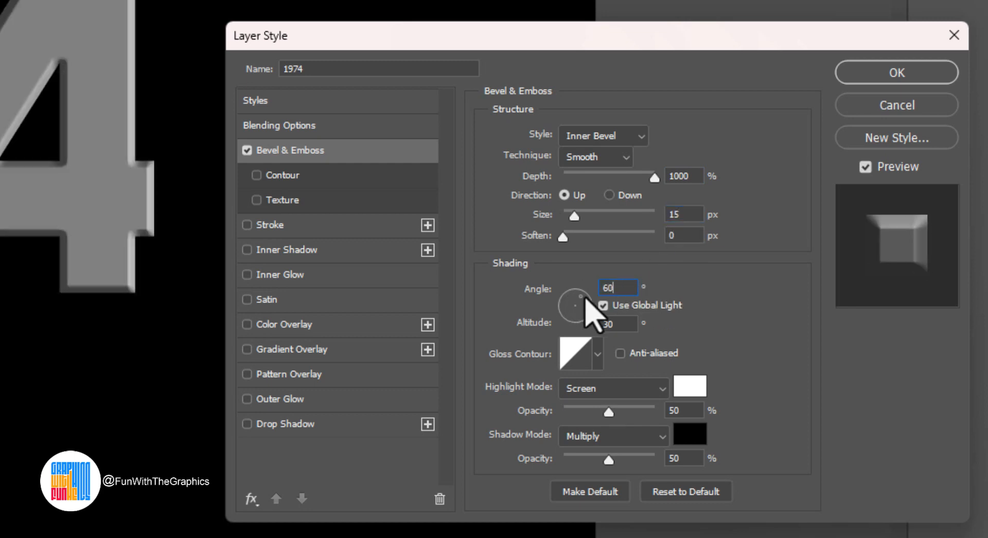
{"action": "type", "text": "20"}
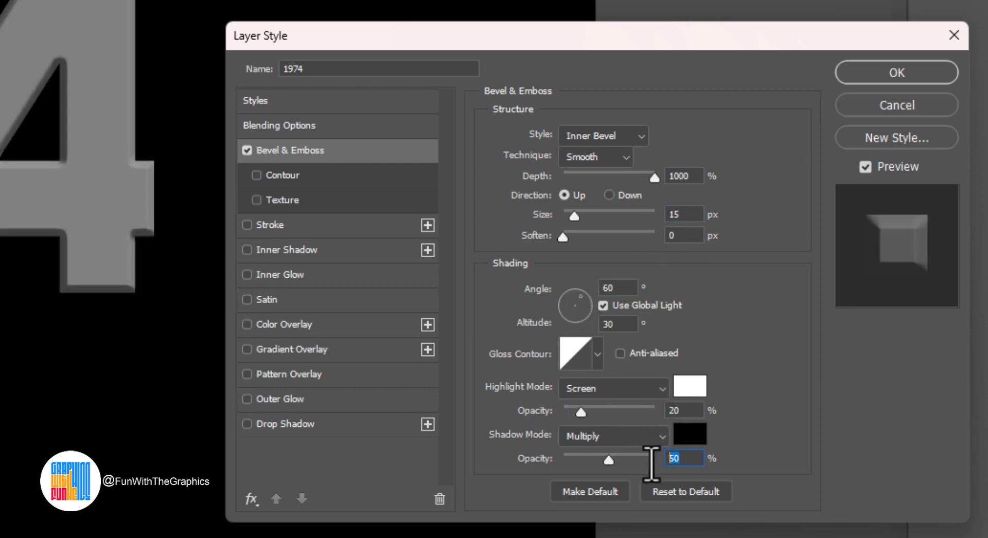
{"action": "left_click", "coordinate": [278, 175]}
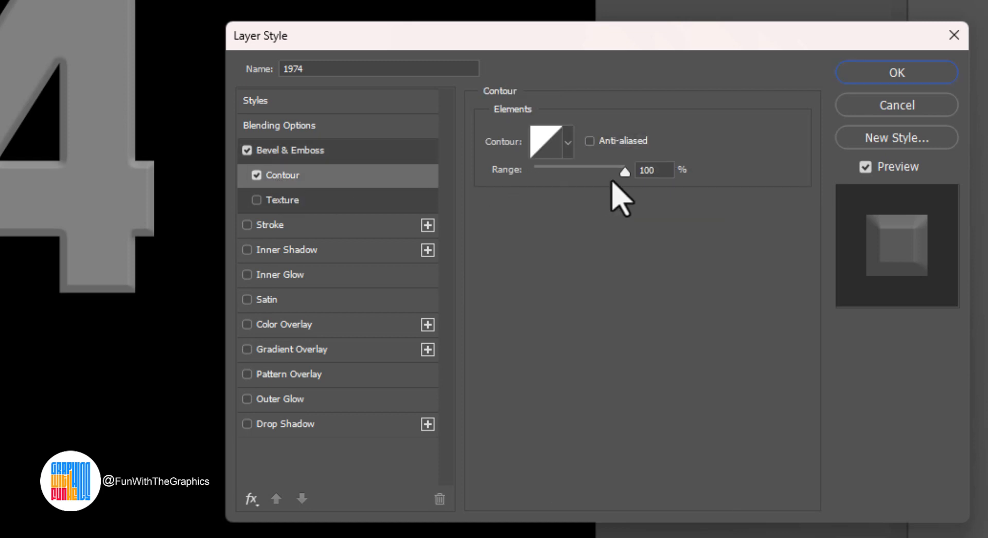
{"action": "left_click_drag", "start_coordinate": [580, 171], "coordinate": [491, 180]}
Add a default inside Stroke to the text with size 15 px, Screen blend mode, 20% opacity and Overprint enabled
{"action": "left_click", "coordinate": [268, 225]}
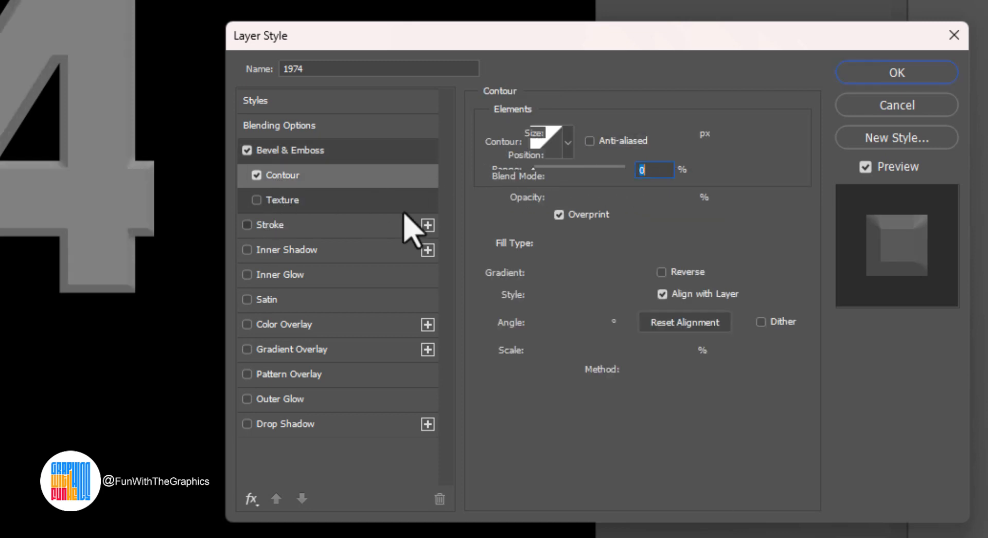
{"action": "left_click", "coordinate": [694, 423]}
{"action": "left_click", "coordinate": [662, 135]}
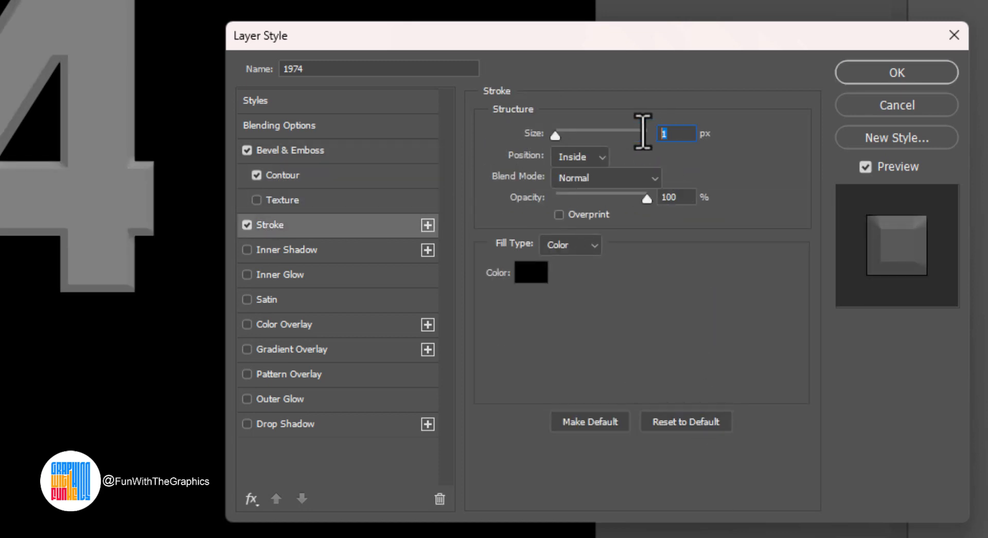
{"action": "type", "text": "15"}
{"action": "left_click", "coordinate": [643, 180]}
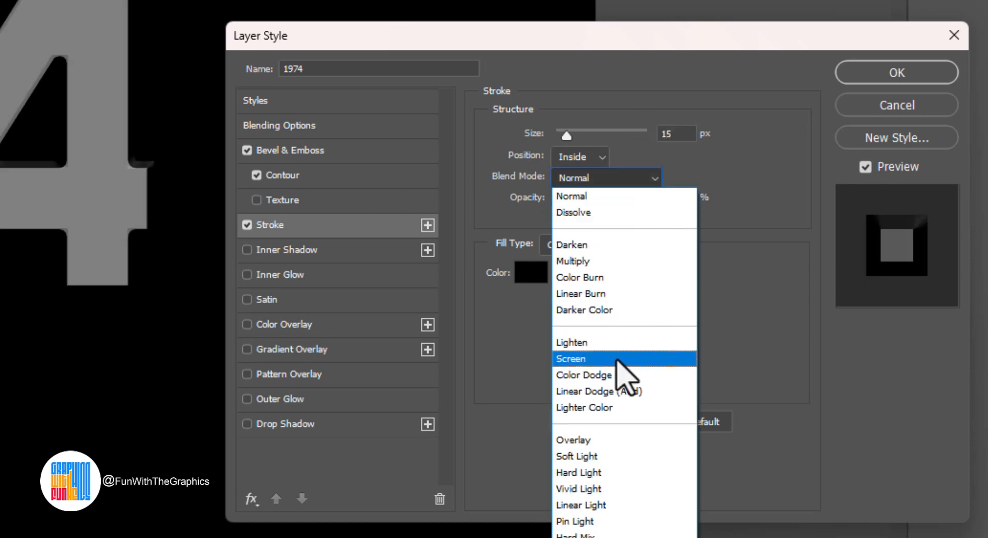
{"action": "left_click", "coordinate": [623, 356]}
{"action": "double_click", "coordinate": [669, 197]}
{"action": "type", "text": "20"}
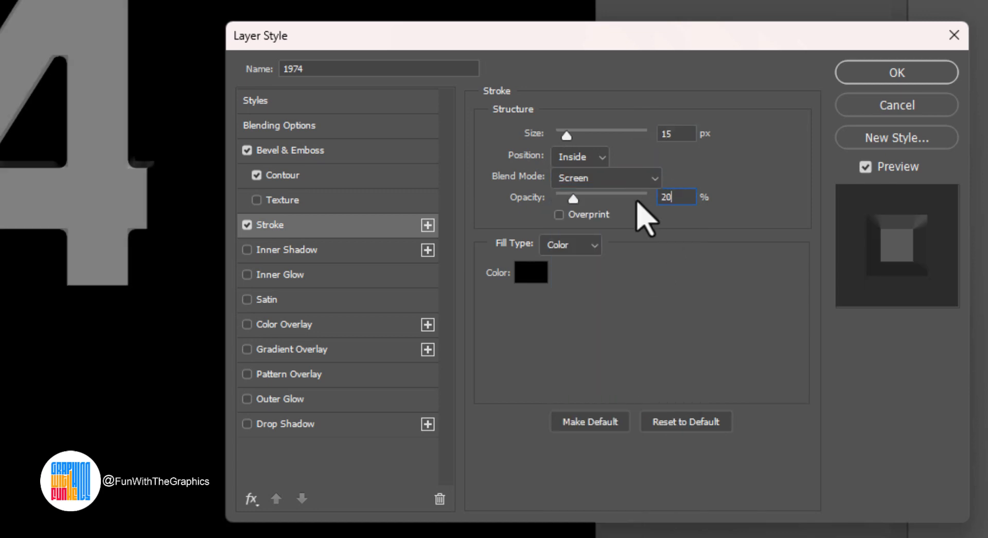
{"action": "left_click", "coordinate": [562, 214]}
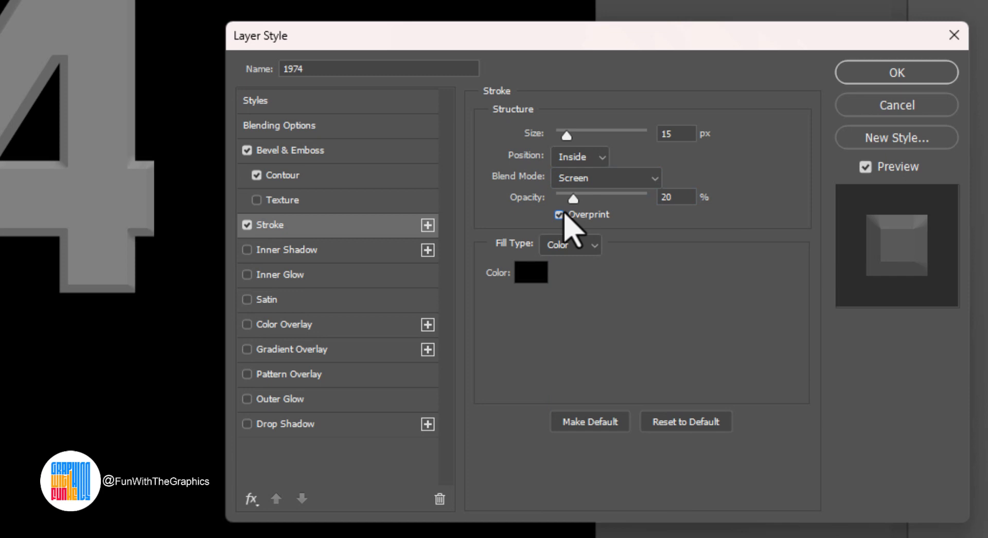
Switch the stroke's fill type to Gradient and move the gradient's white stop to location 50%
{"action": "left_click", "coordinate": [570, 245]}
{"action": "left_click", "coordinate": [571, 276]}
{"action": "left_click", "coordinate": [569, 272]}
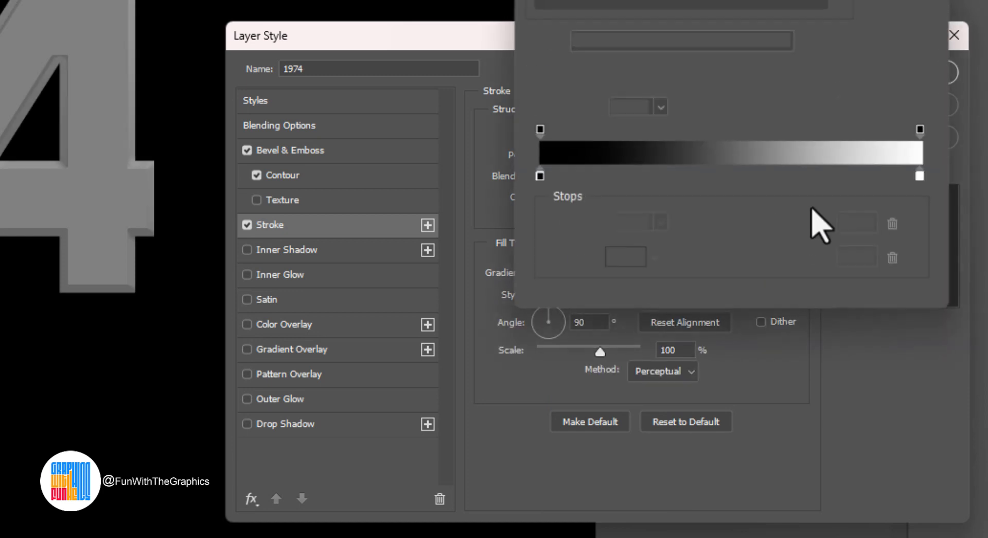
{"action": "left_click", "coordinate": [919, 175]}
{"action": "double_click", "coordinate": [857, 256]}
{"action": "type", "text": "50"}
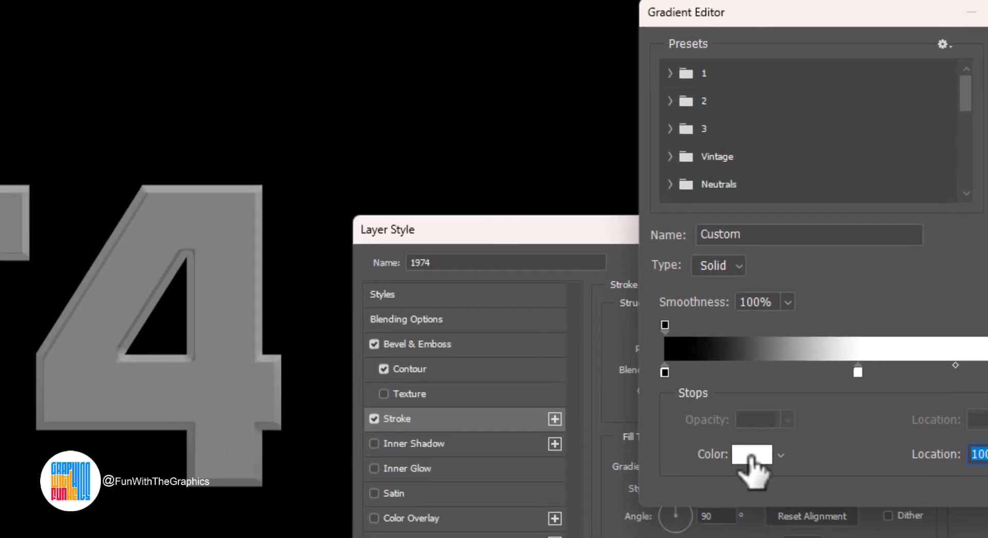
Add a black (#000000) end stop at 100% to the stroke gradient and set the gradient style to Shape Burst
{"action": "left_click", "coordinate": [598, 472]}
{"action": "left_click_drag", "start_coordinate": [95, 307], "coordinate": [0, 431]}
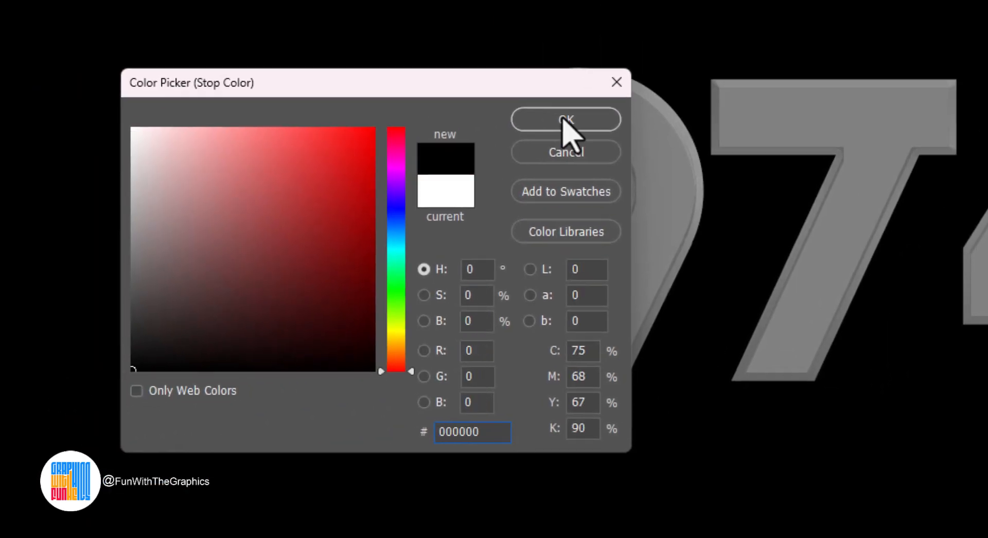
{"action": "left_click", "coordinate": [445, 133]}
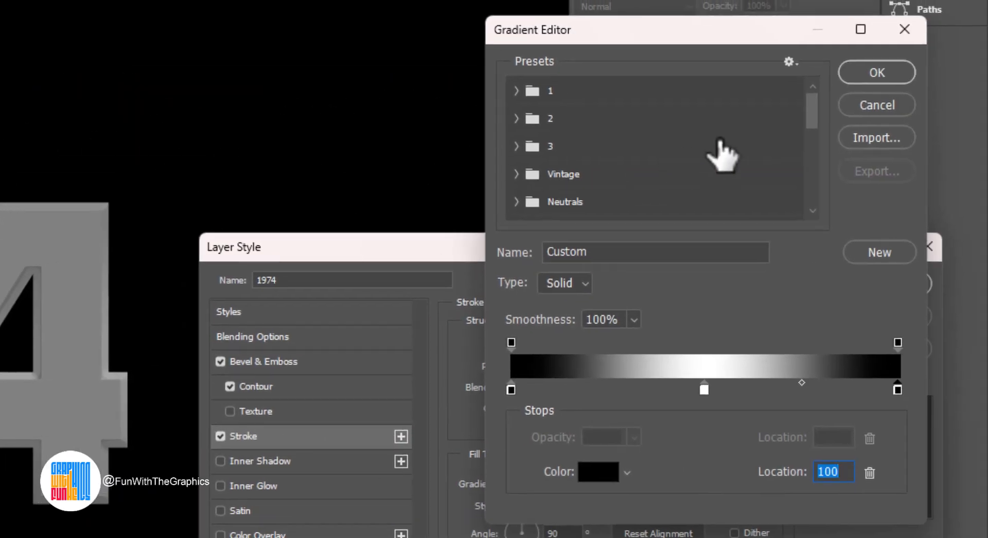
{"action": "left_click", "coordinate": [875, 77]}
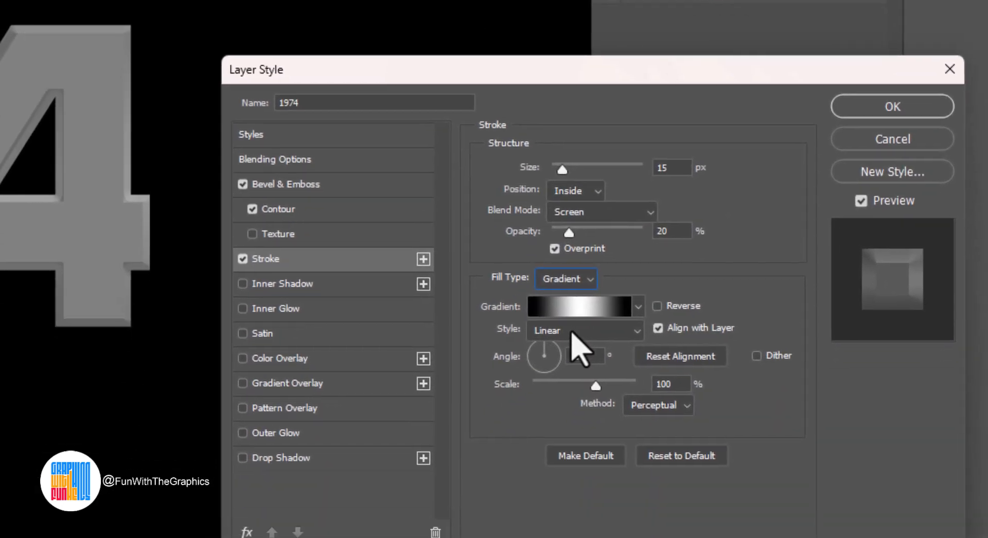
{"action": "left_click", "coordinate": [549, 511]}
{"action": "left_click", "coordinate": [574, 395]}
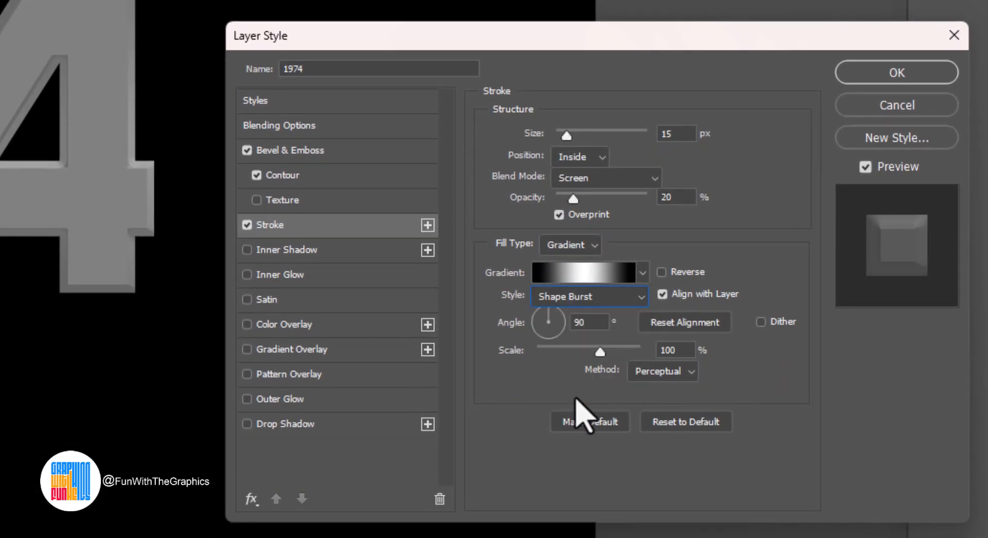
Add a default Inner Shadow to the text with opacity 25%, distance 0 px and size 75 px, and apply the layer style
{"action": "left_click", "coordinate": [263, 252]}
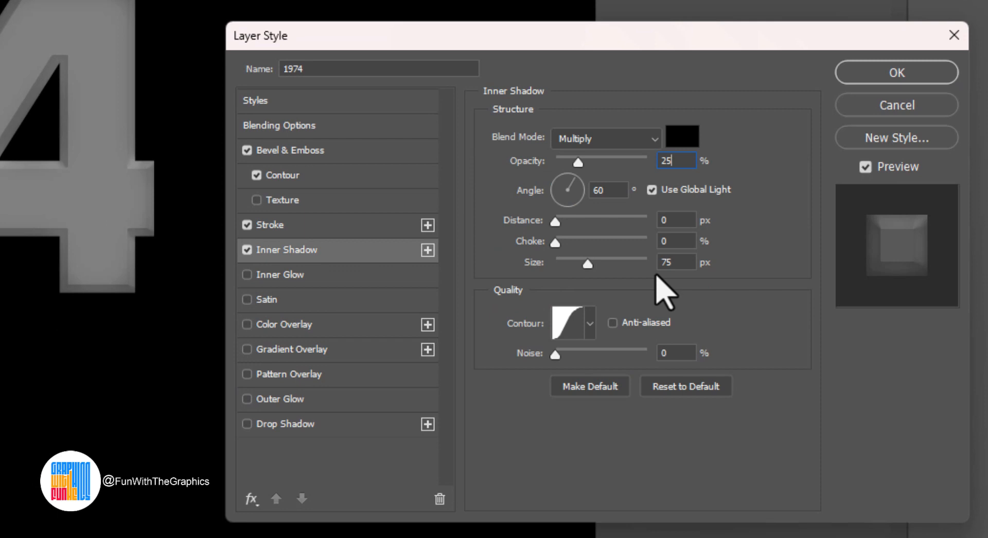
{"action": "left_click", "coordinate": [669, 390]}
{"action": "type", "text": "25"}
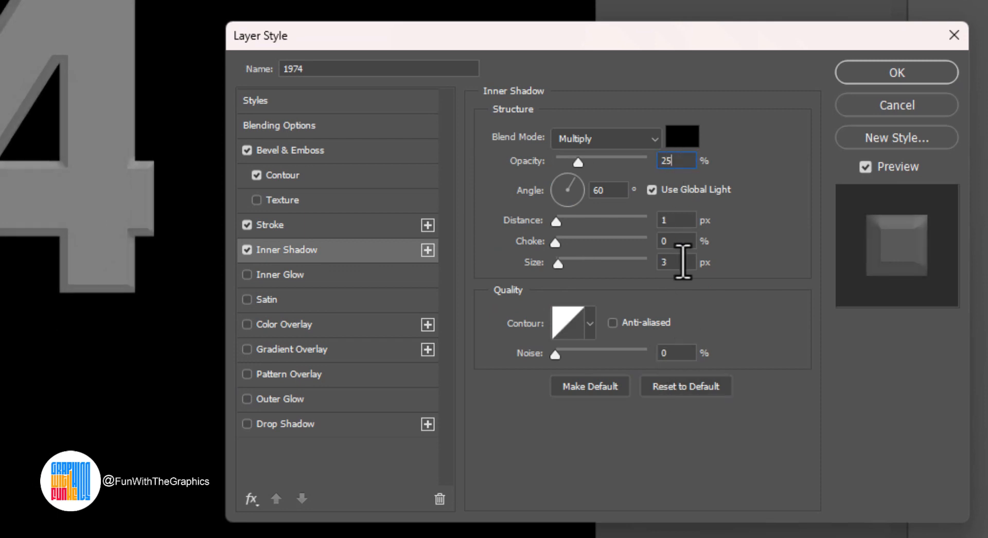
{"action": "type", "text": "75"}
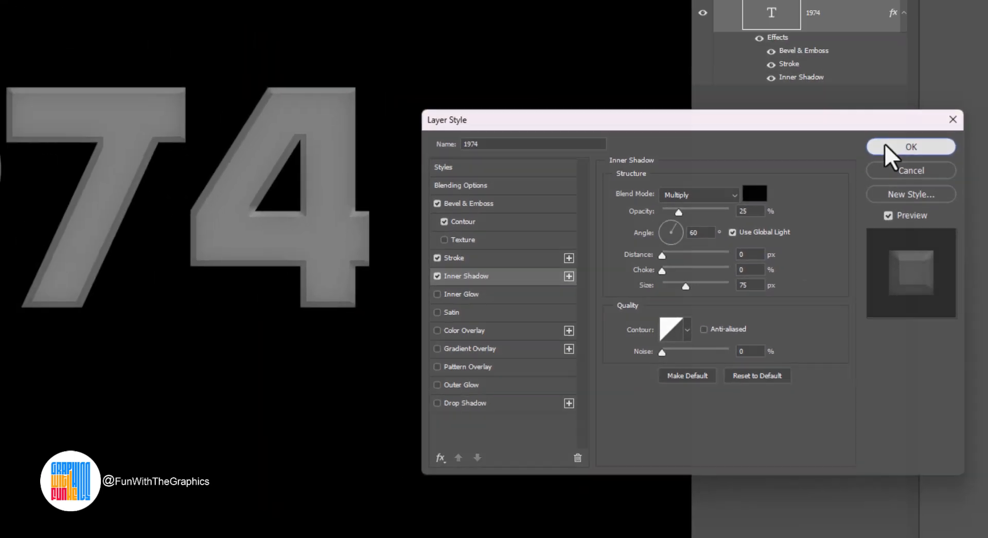
{"action": "left_click", "coordinate": [885, 147]}
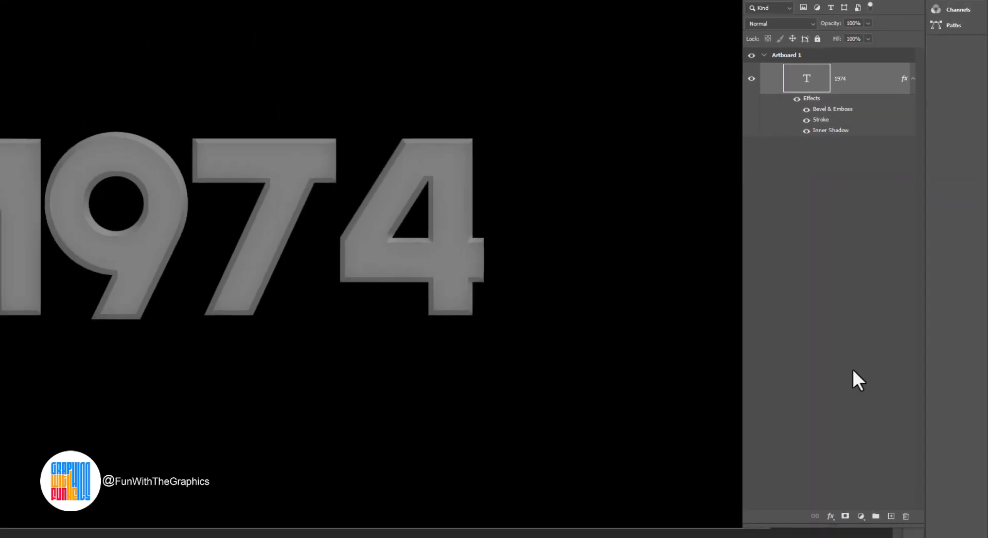
Create a new layer group and move the 1974 text layer into it
{"action": "left_click", "coordinate": [875, 516]}
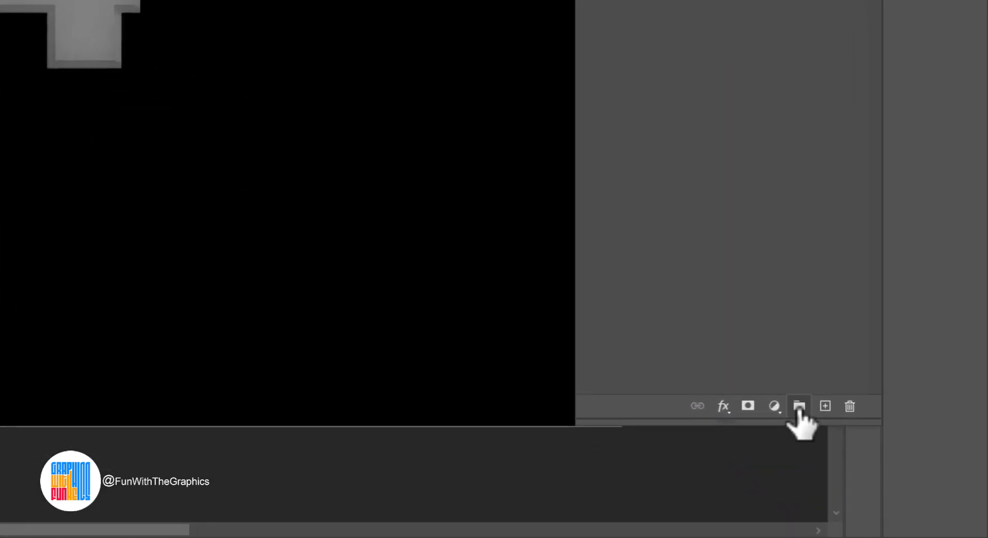
{"action": "left_click", "coordinate": [856, 101]}
{"action": "left_click_drag", "start_coordinate": [669, 204], "coordinate": [662, 148]}
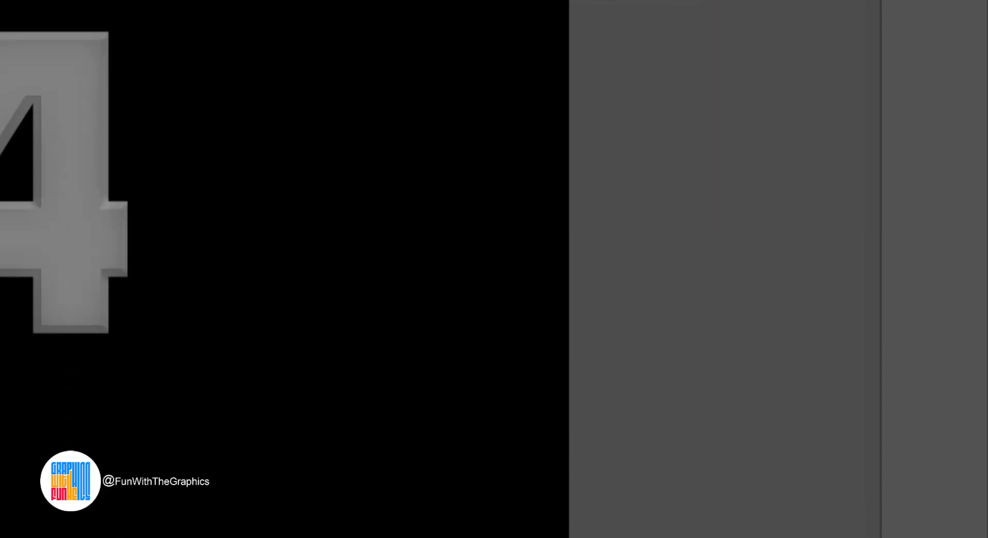
Add an Outer Glow to the group with opacity 25%, color #495192 and size 120 px
{"action": "left_click", "coordinate": [719, 401]}
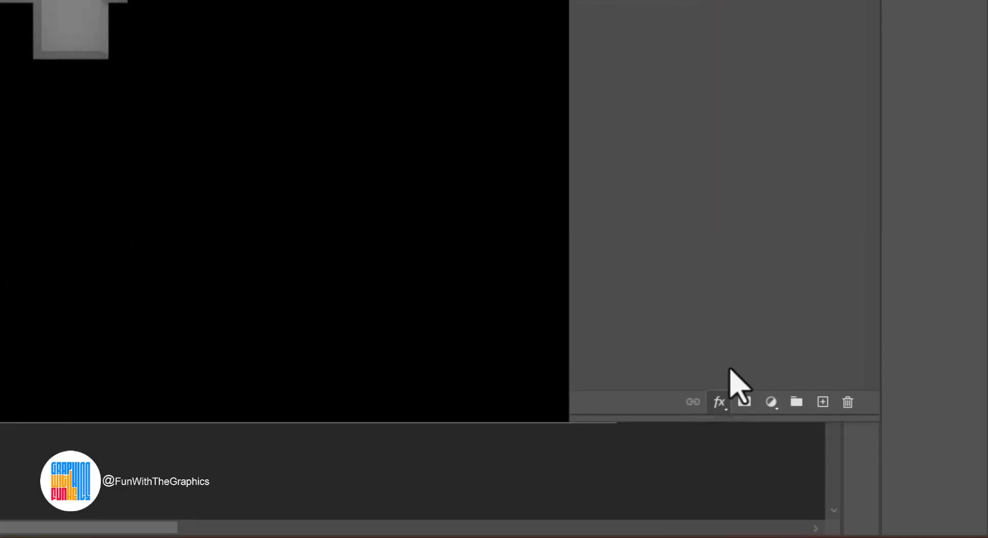
{"action": "left_click", "coordinate": [731, 369]}
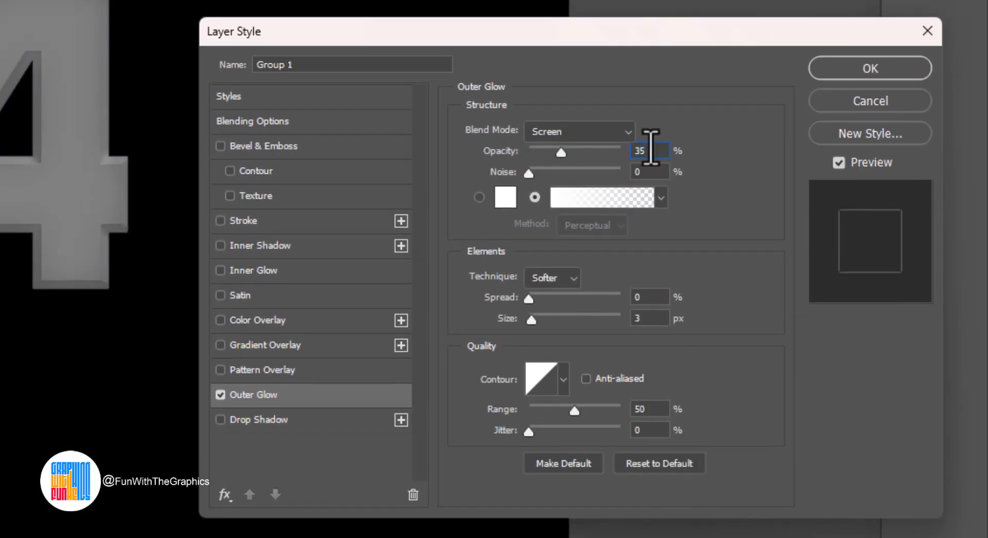
{"action": "type", "text": "25"}
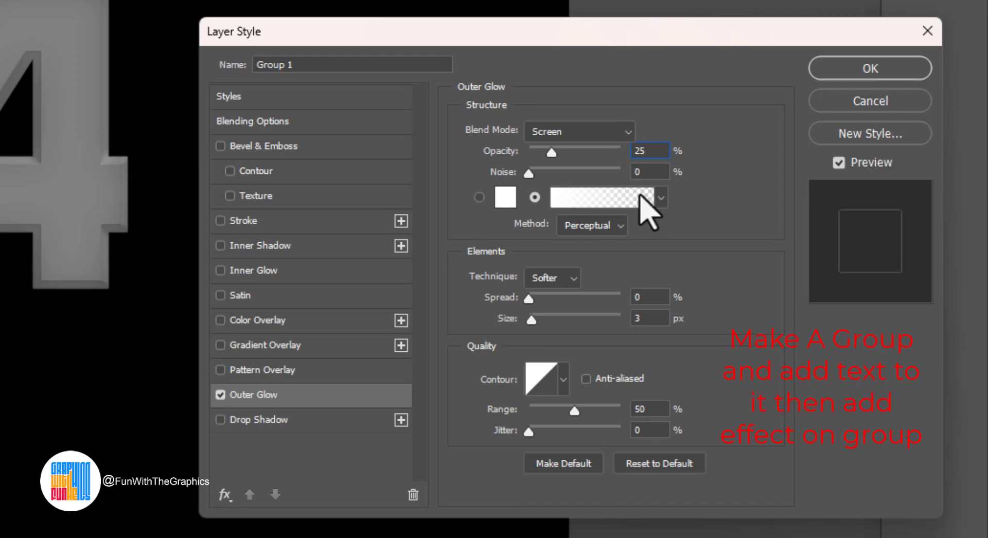
{"action": "left_click", "coordinate": [504, 197]}
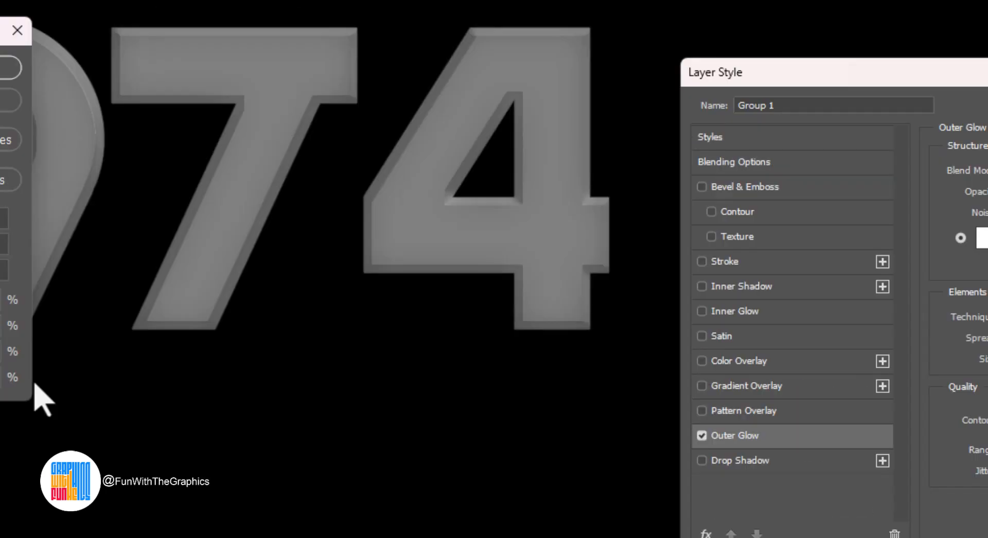
{"action": "type", "text": "495192"}
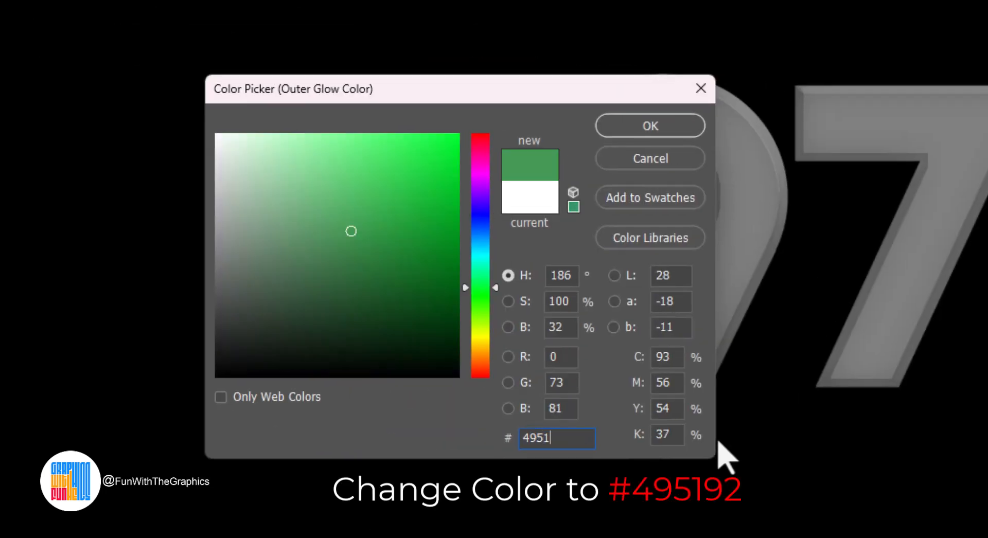
{"action": "left_click", "coordinate": [673, 129]}
{"action": "type", "text": "120"}
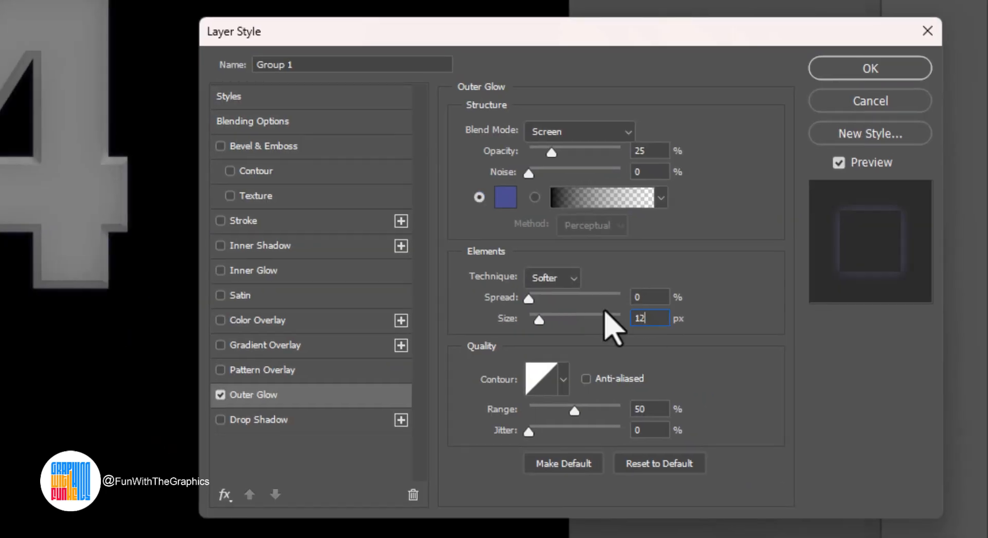
Enable Bevel & Emboss on the group with depth 100% and a shading angle of 90°
{"action": "left_click", "coordinate": [248, 146]}
{"action": "left_click", "coordinate": [507, 174]}
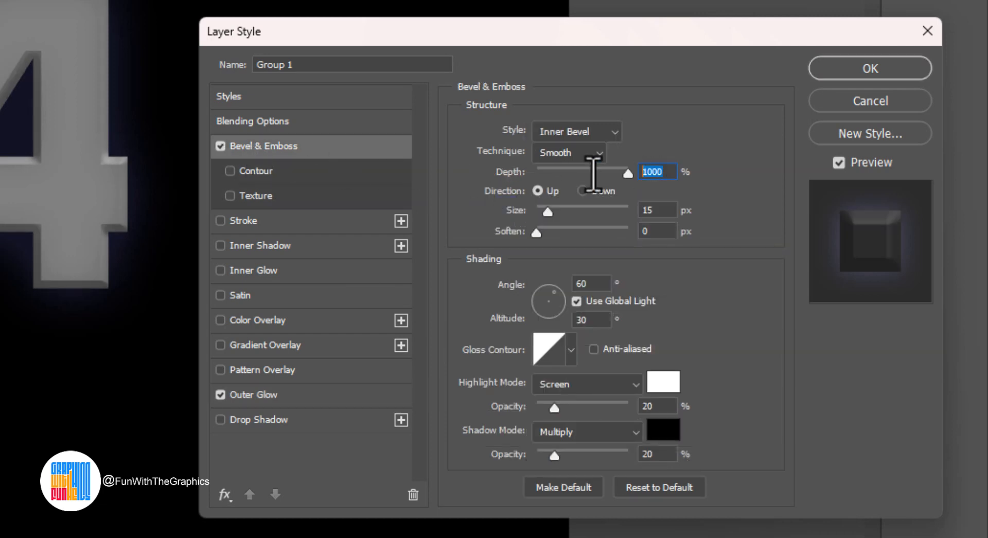
{"action": "type", "text": "100"}
{"action": "left_click", "coordinate": [592, 286]}
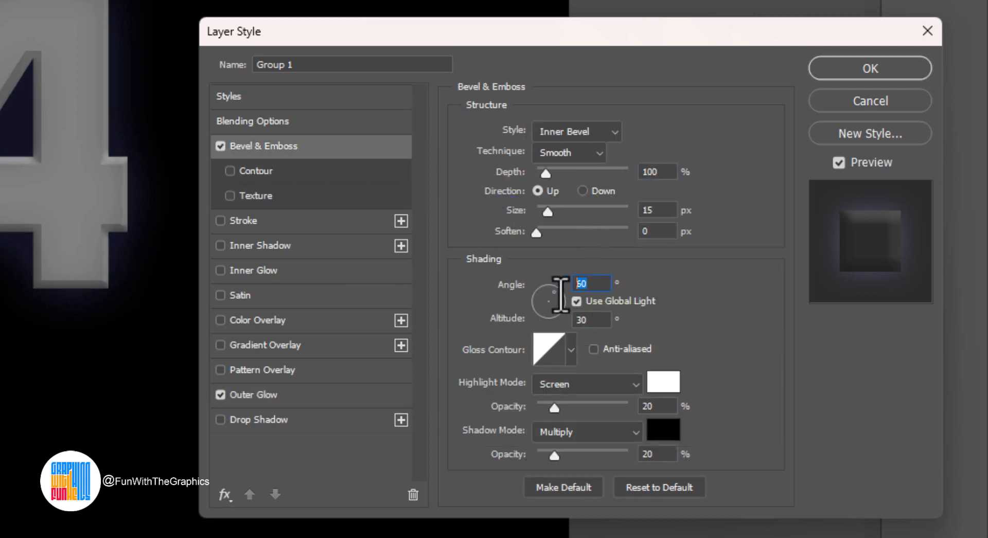
{"action": "type", "text": "90"}
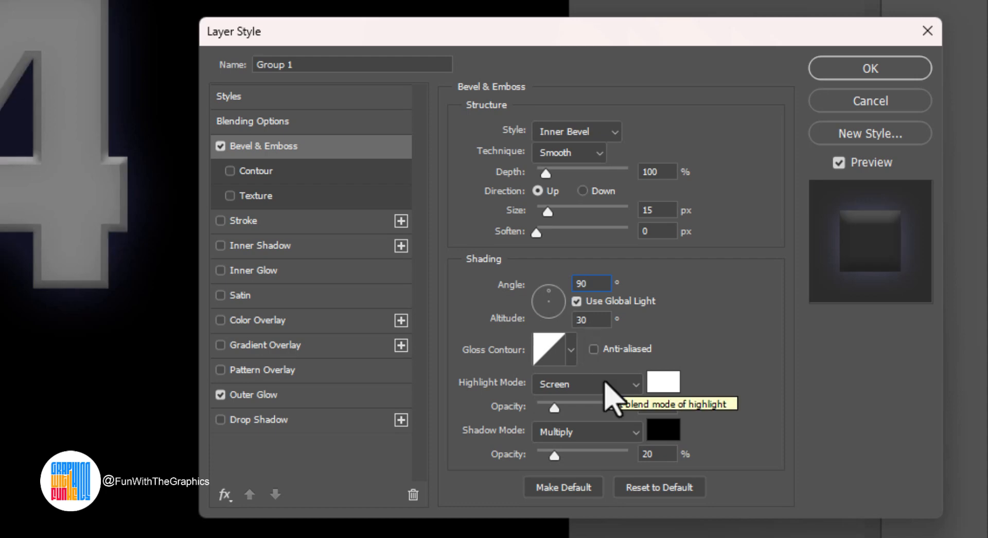
Set the bevel's highlight mode to Linear Dodge (Add) at 70% opacity and its shadow opacity to 50%
{"action": "left_click", "coordinate": [607, 386]}
{"action": "left_click", "coordinate": [597, 437]}
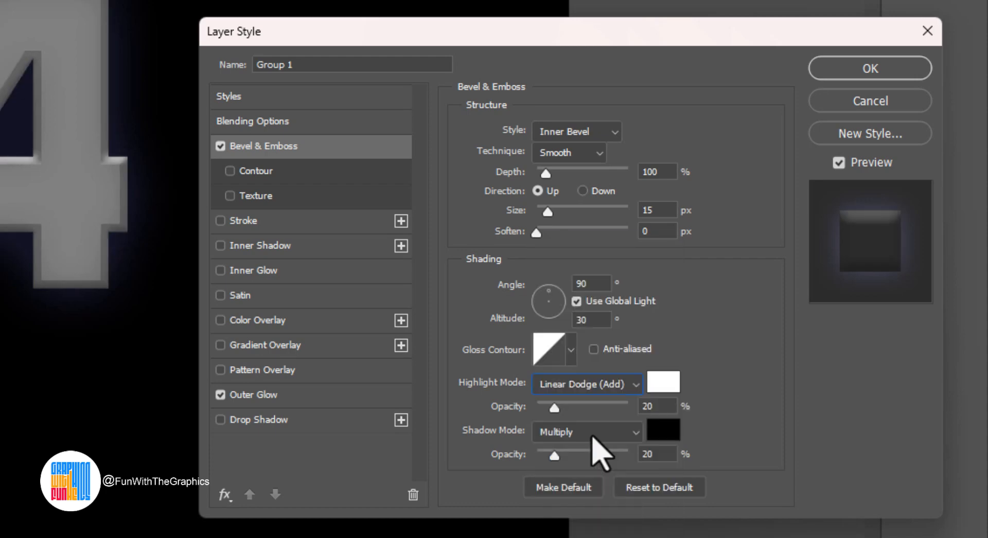
{"action": "left_click", "coordinate": [649, 406]}
{"action": "type", "text": "70"}
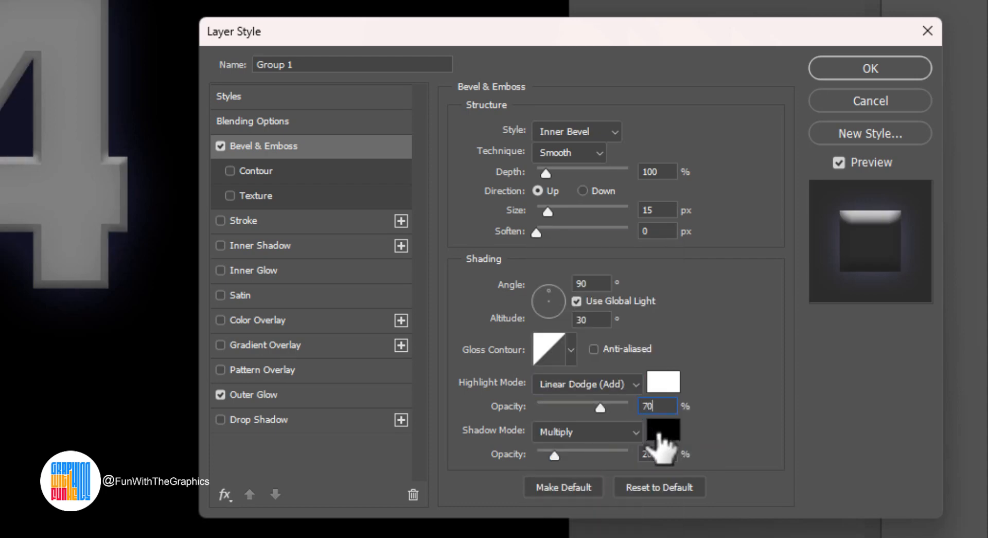
{"action": "left_click", "coordinate": [652, 455]}
{"action": "type", "text": "50"}
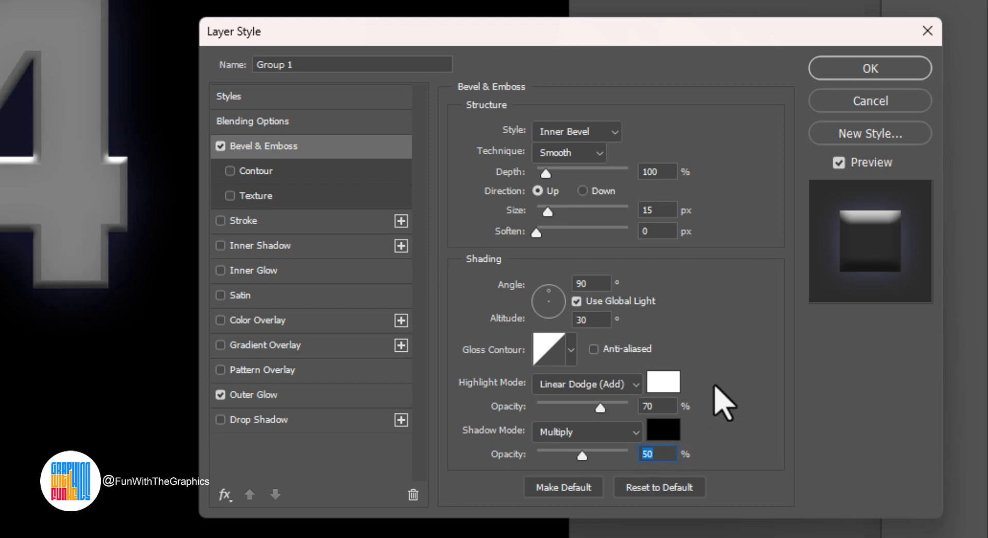
Enable the bevel's Contour and set the output of its curve's starting point to 98%
{"action": "left_click", "coordinate": [249, 171]}
{"action": "left_click", "coordinate": [513, 142]}
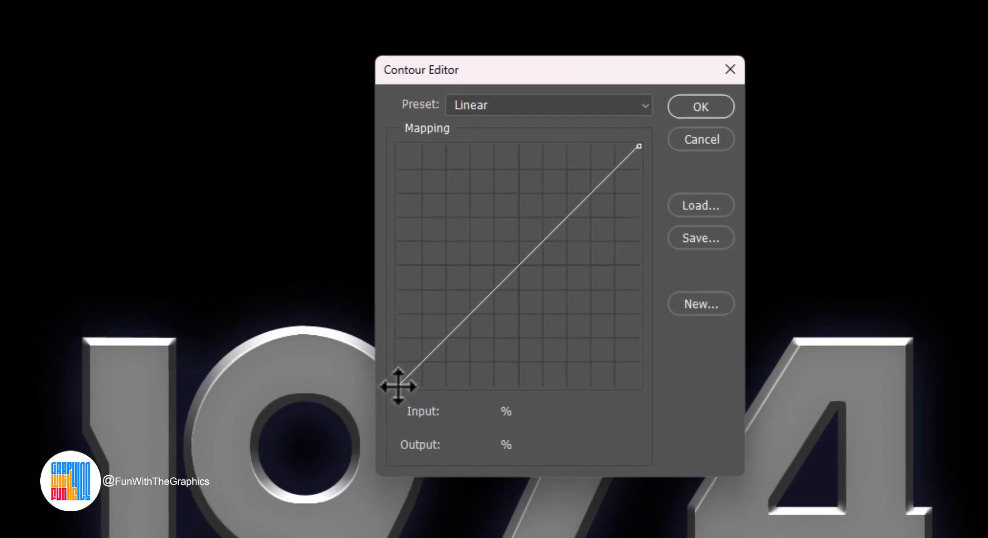
{"action": "left_click", "coordinate": [398, 386]}
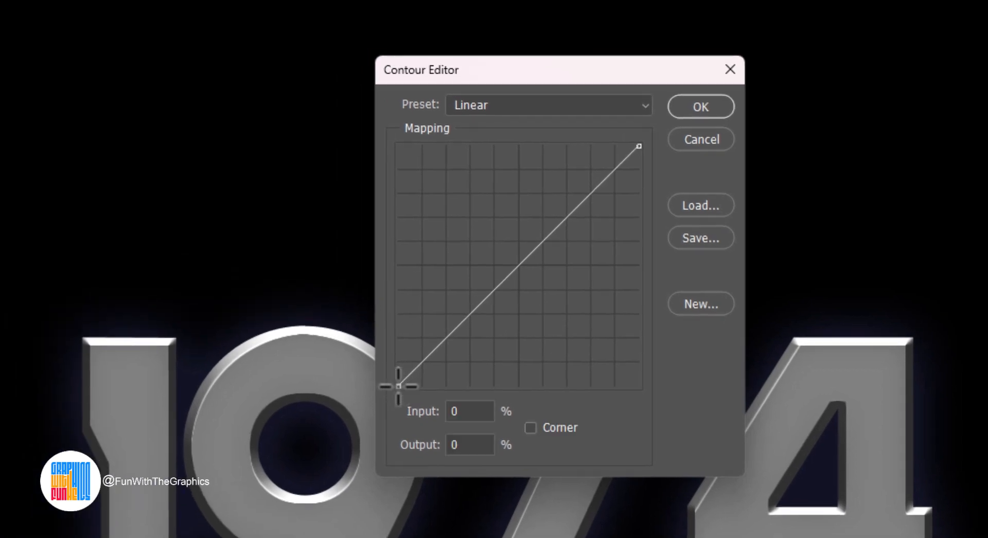
{"action": "type", "text": "98"}
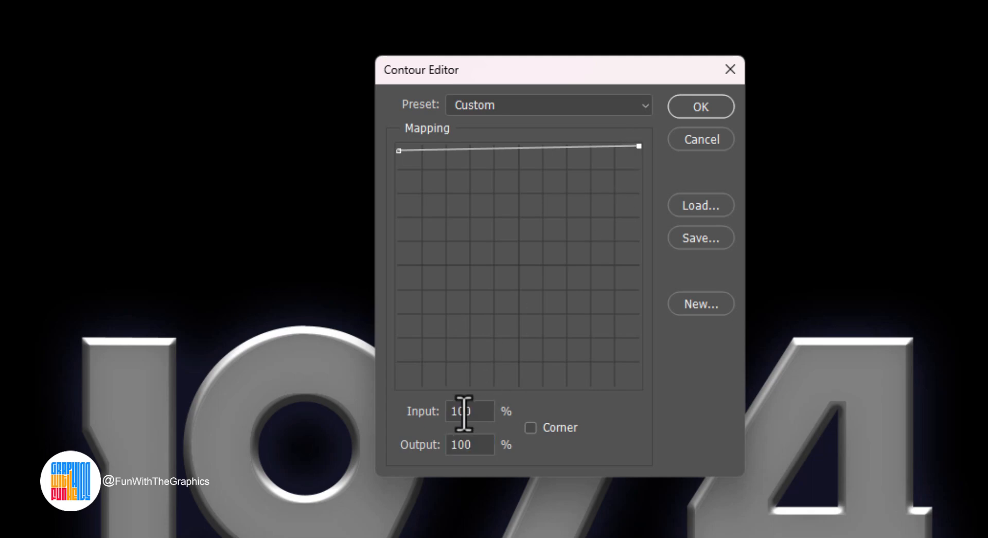
{"action": "left_click", "coordinate": [710, 106]}
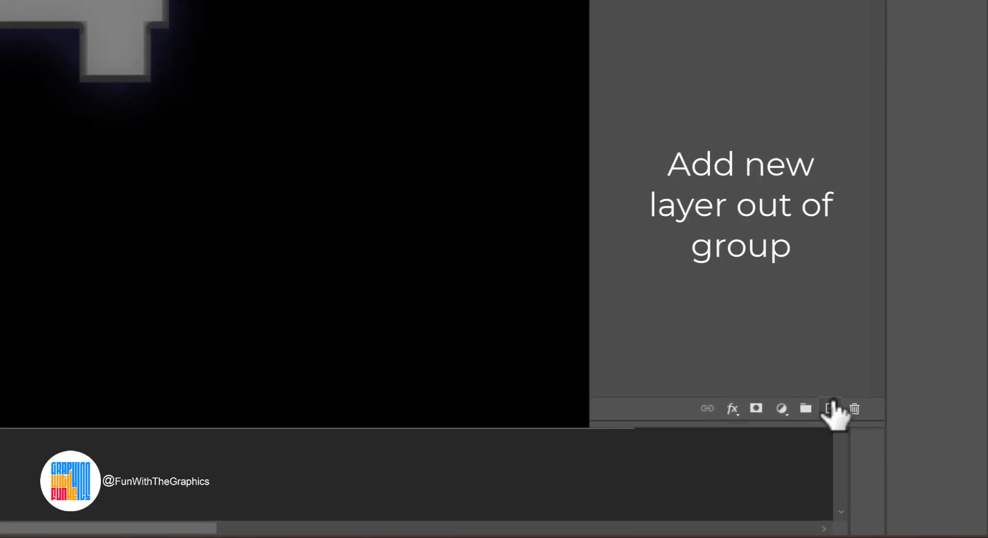
Draw a vertical black-to-white gradient on a new layer outside the group, from below the text to above it, and set its blend mode to Overlay
{"action": "left_click", "coordinate": [827, 499]}
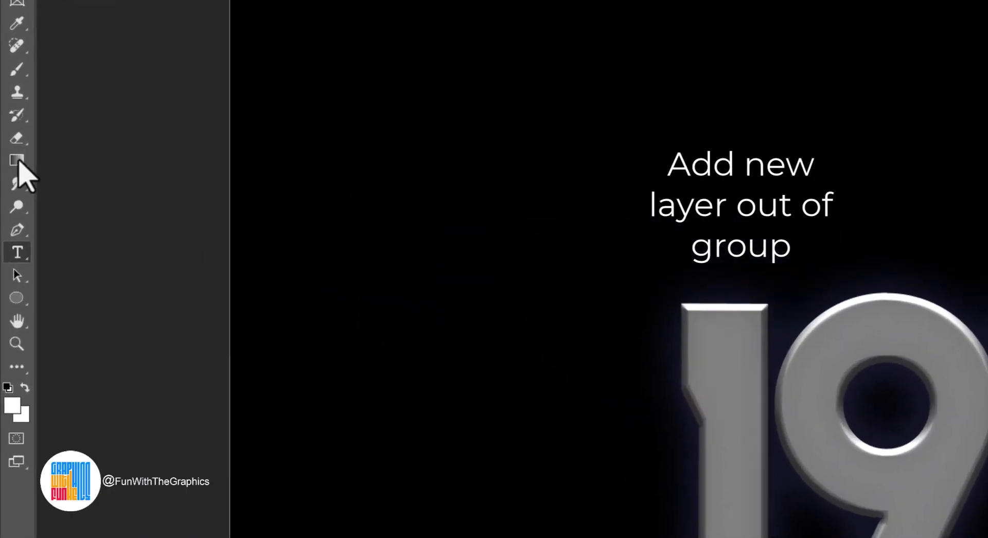
{"action": "left_click", "coordinate": [18, 160]}
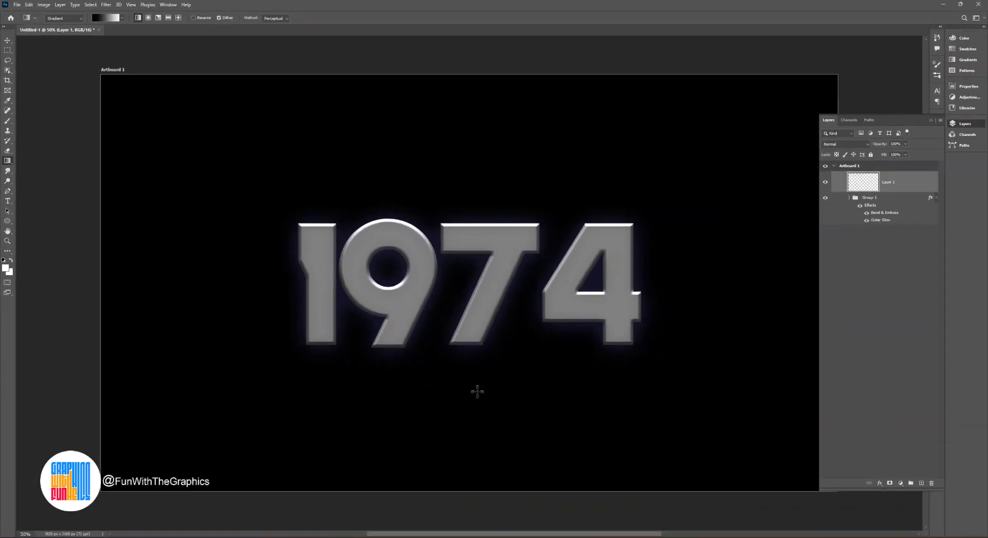
{"action": "left_click_drag", "start_coordinate": [716, 505], "coordinate": [726, 203]}
{"action": "mouse_move", "coordinate": [484, 190]}
{"action": "left_mouse_down"}
{"action": "mouse_move", "coordinate": [485, 175]}
{"action": "mouse_move", "coordinate": [485, 192]}
{"action": "left_mouse_up"}
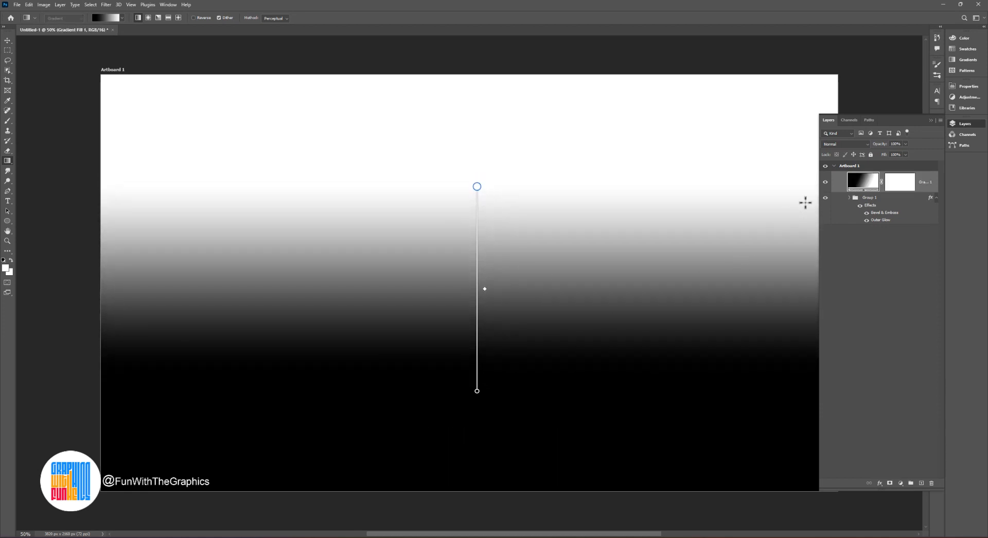
{"action": "left_click", "coordinate": [847, 145]}
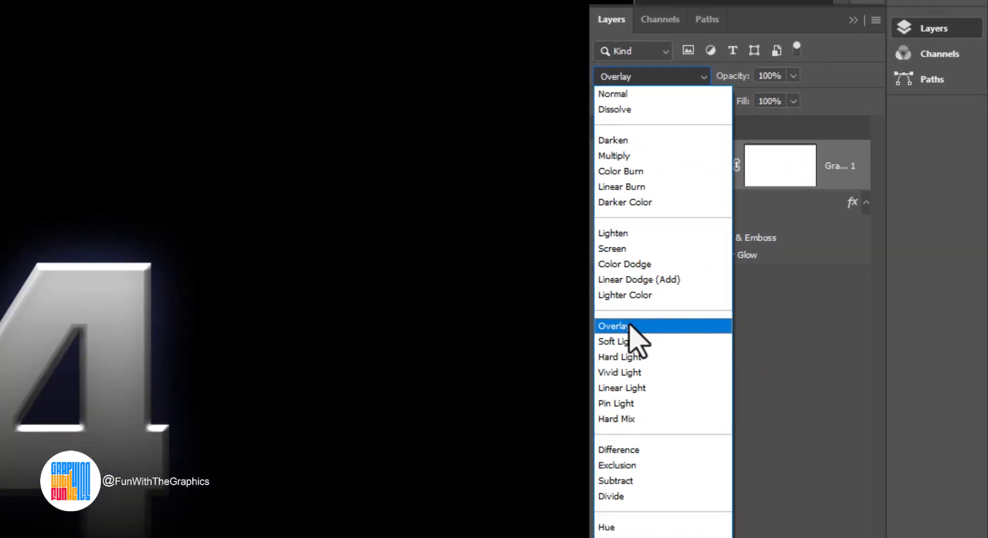
{"action": "left_click", "coordinate": [629, 325]}
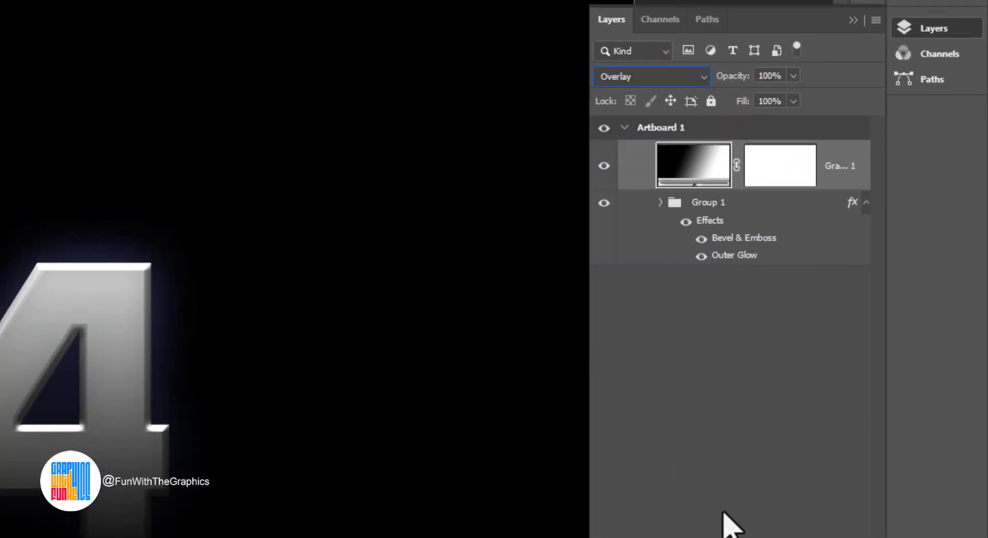
Add a Gradient Map adjustment layer and set its gradient's first stop to #fed791 at location 14%
{"action": "left_click", "coordinate": [801, 420]}
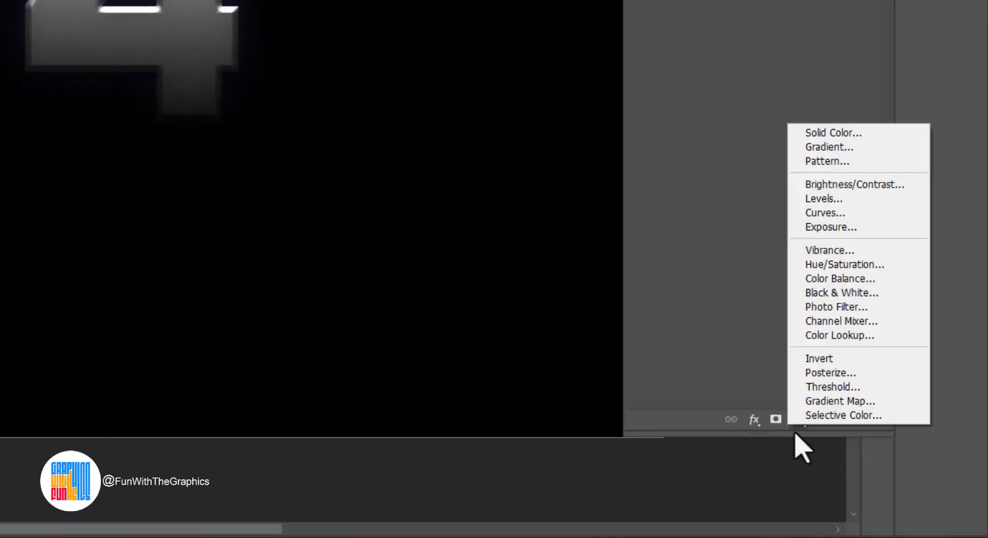
{"action": "left_click", "coordinate": [839, 401]}
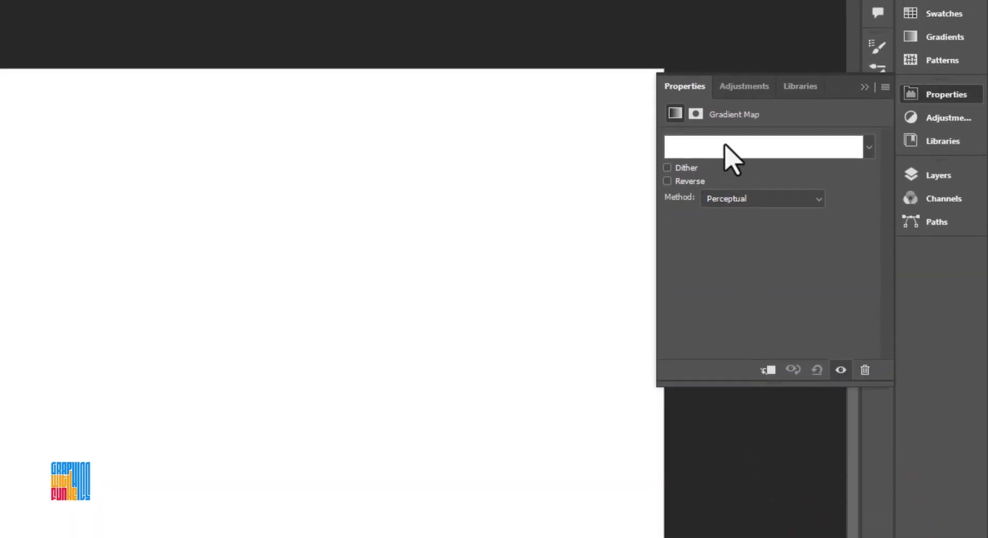
{"action": "left_click", "coordinate": [725, 147]}
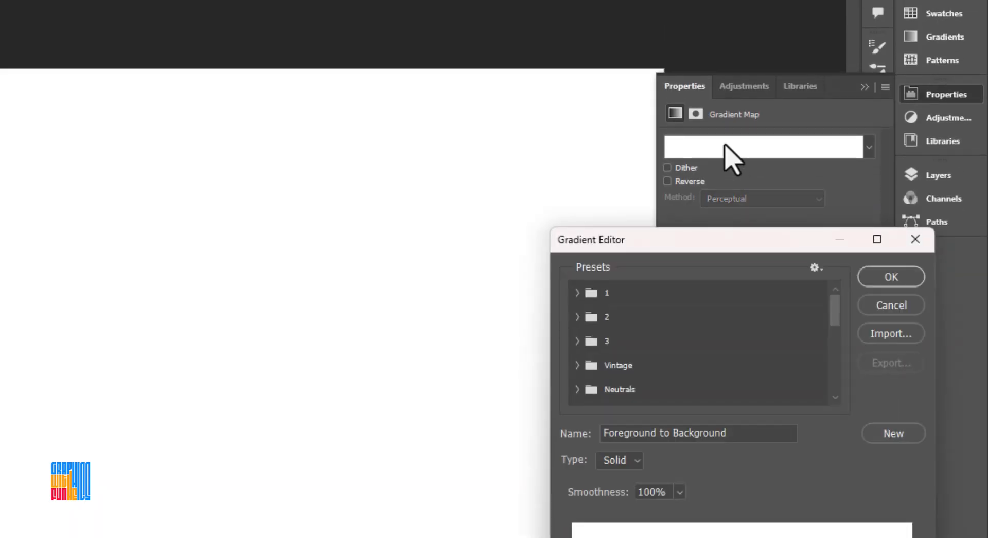
{"action": "double_click", "coordinate": [572, 401]}
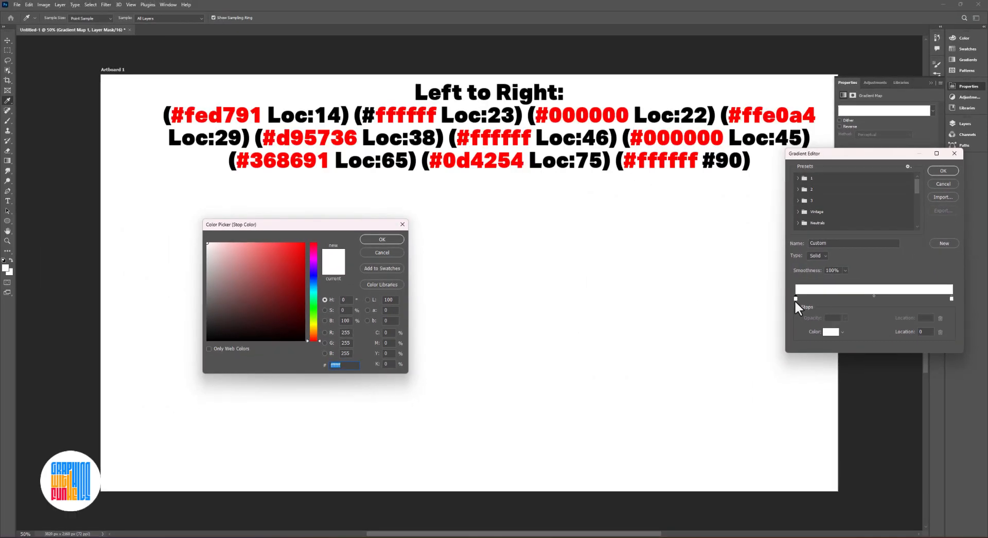
{"action": "type", "text": "fed"}
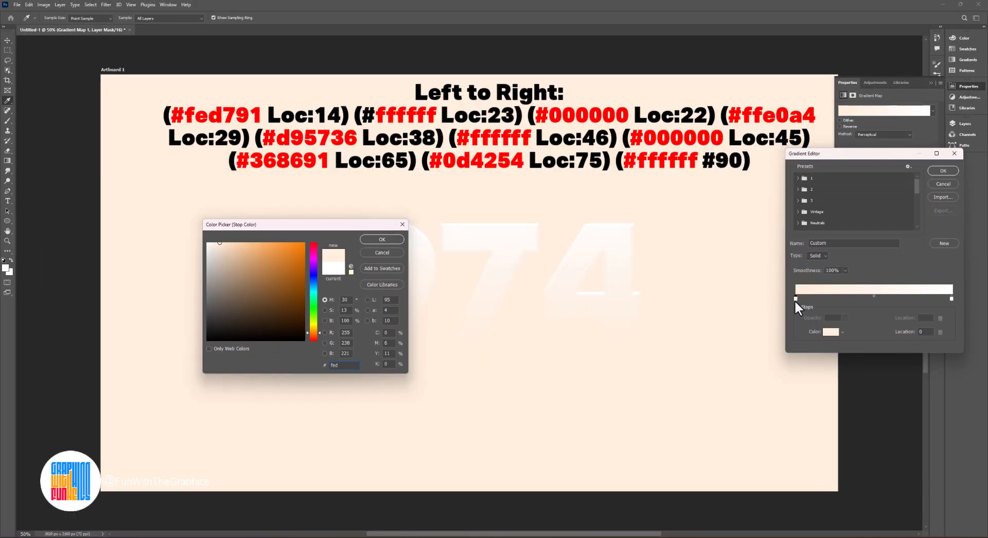
{"action": "type", "text": "791"}
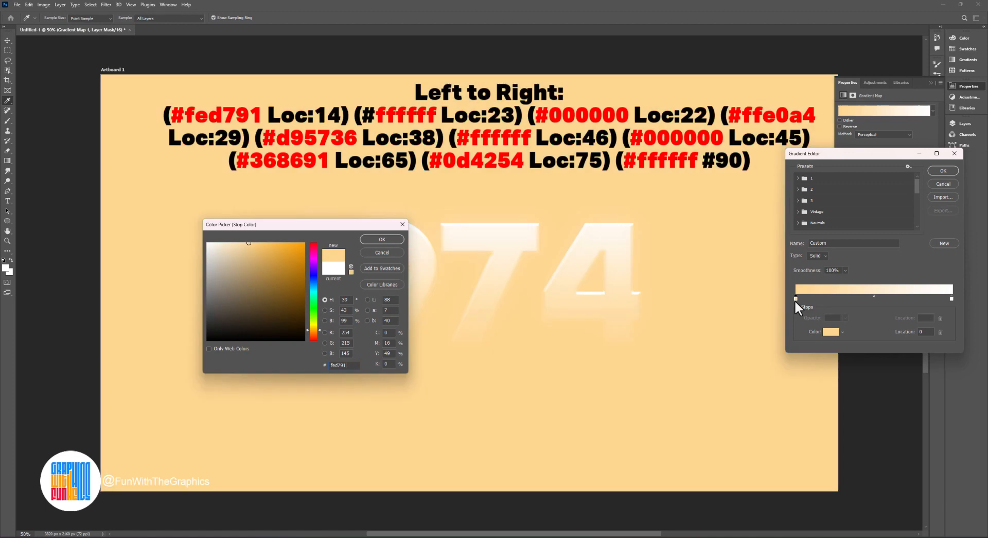
{"action": "left_click", "coordinate": [397, 240]}
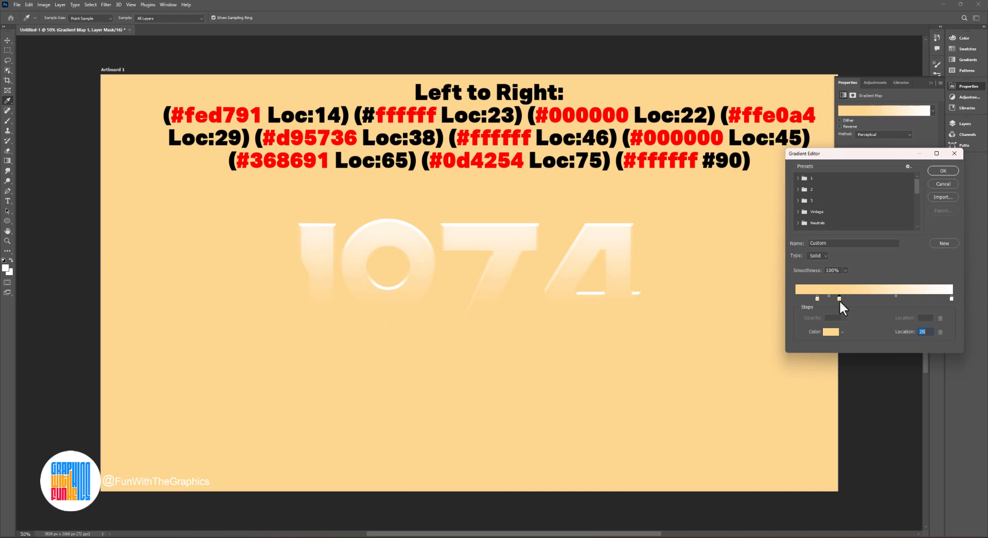
Add a second stop to the gradient map with color #ffffff at location 23%
{"action": "left_click", "coordinate": [834, 331]}
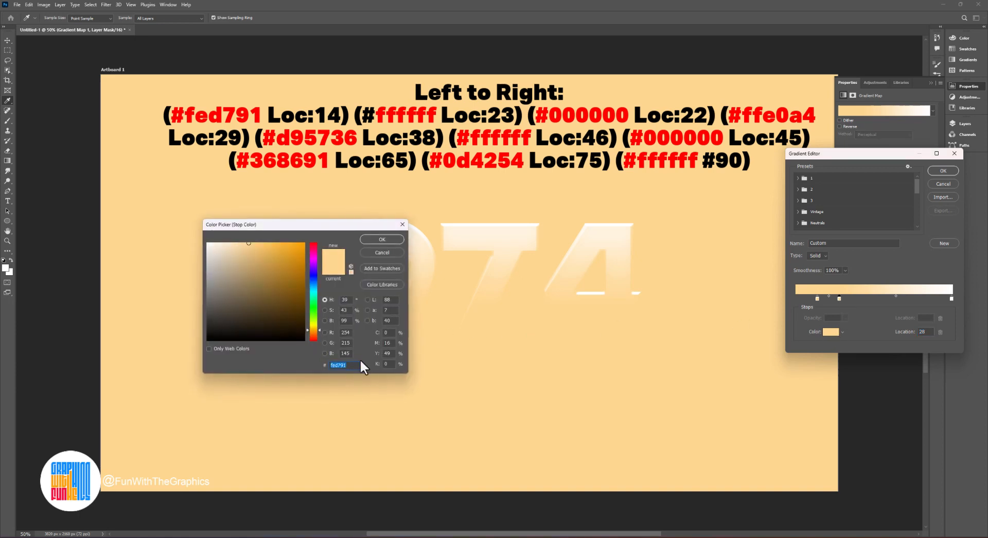
{"action": "type", "text": "fffff"}
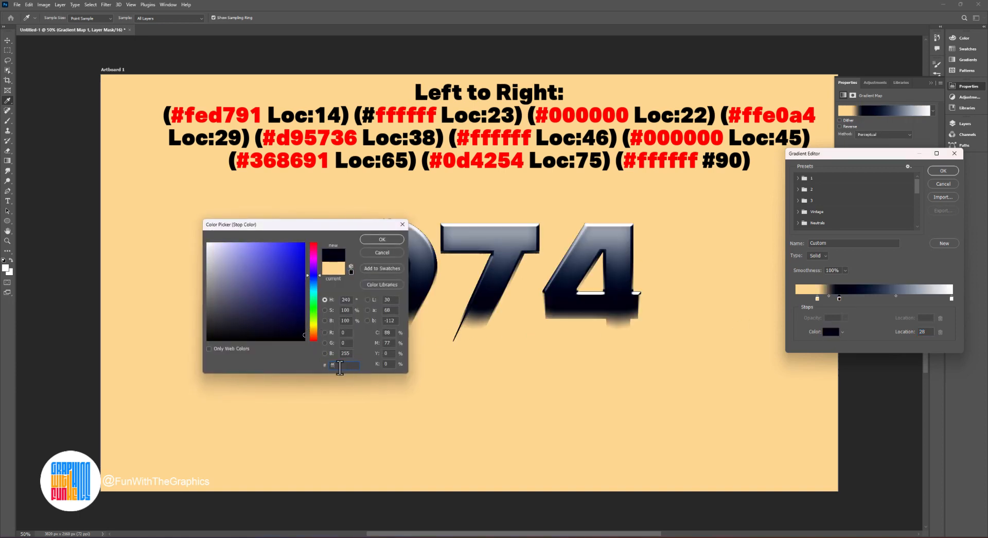
{"action": "type", "text": "f"}
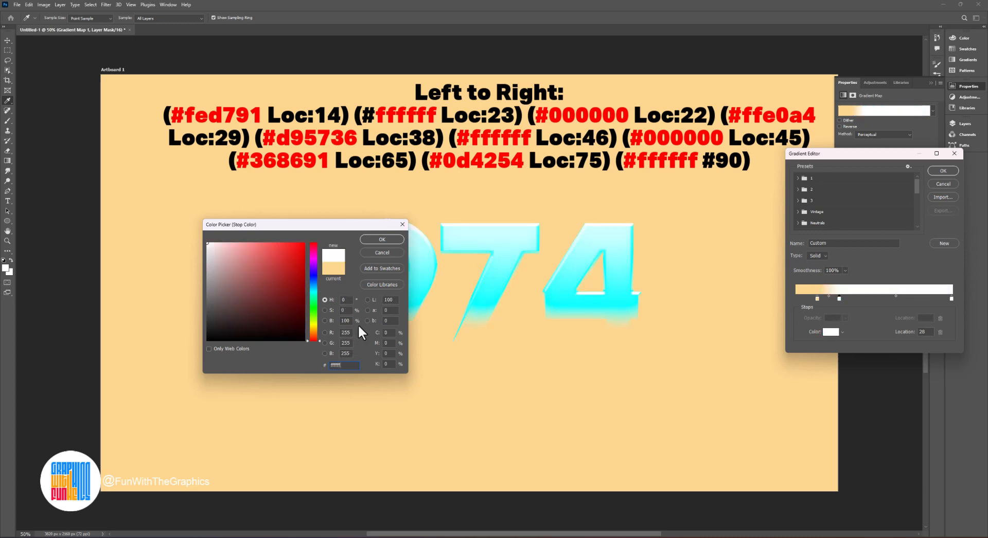
{"action": "left_click", "coordinate": [383, 240]}
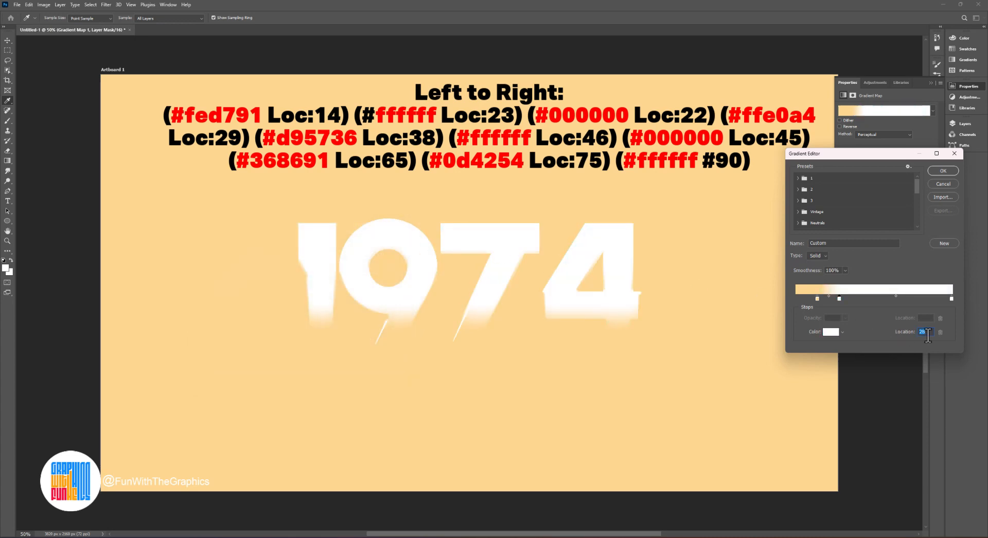
{"action": "type", "text": "23"}
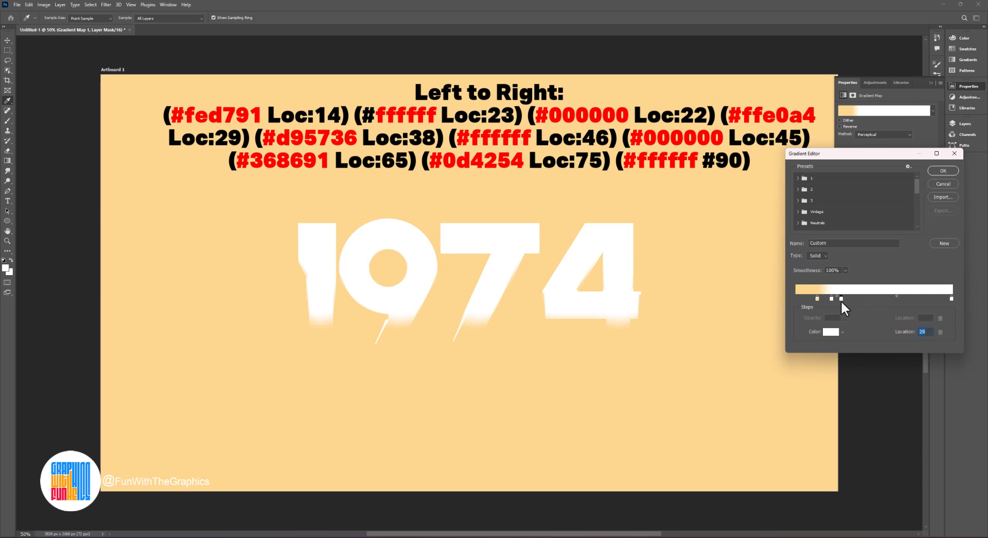
Set the newly added third stop of the gradient map to color #000000 at location 22%
{"action": "left_click", "coordinate": [831, 332]}
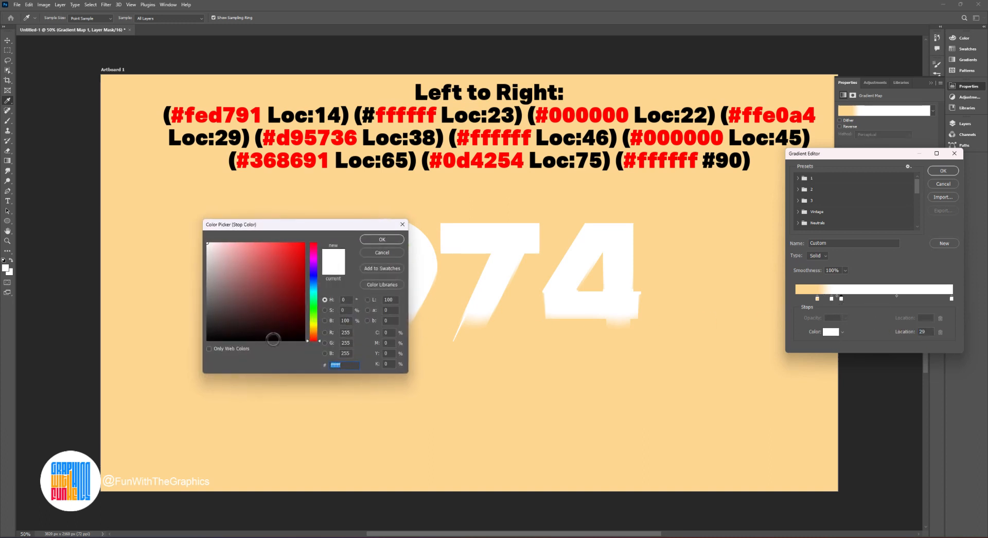
{"action": "left_click_drag", "start_coordinate": [273, 340], "coordinate": [177, 354]}
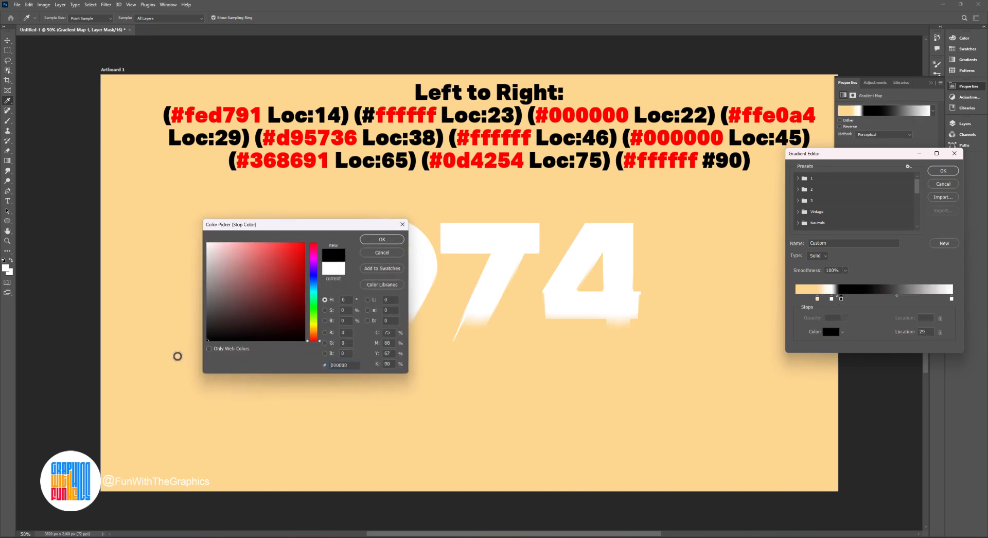
{"action": "left_click", "coordinate": [381, 240]}
Add a stop to the gradient map with color #ffe0a4 at location 29%
{"action": "left_click_drag", "start_coordinate": [841, 299], "coordinate": [847, 299]}
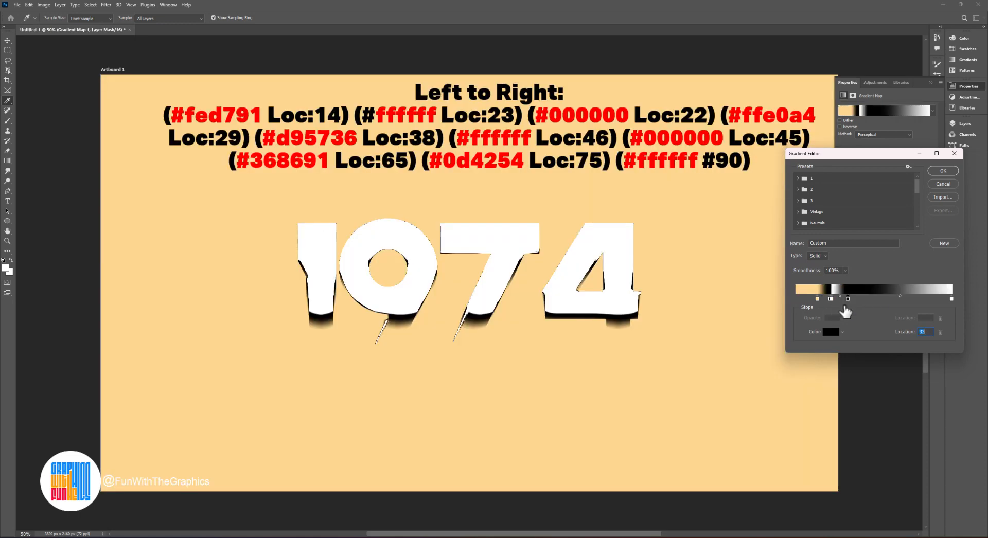
{"action": "left_click", "coordinate": [833, 331]}
{"action": "type", "text": "ff"}
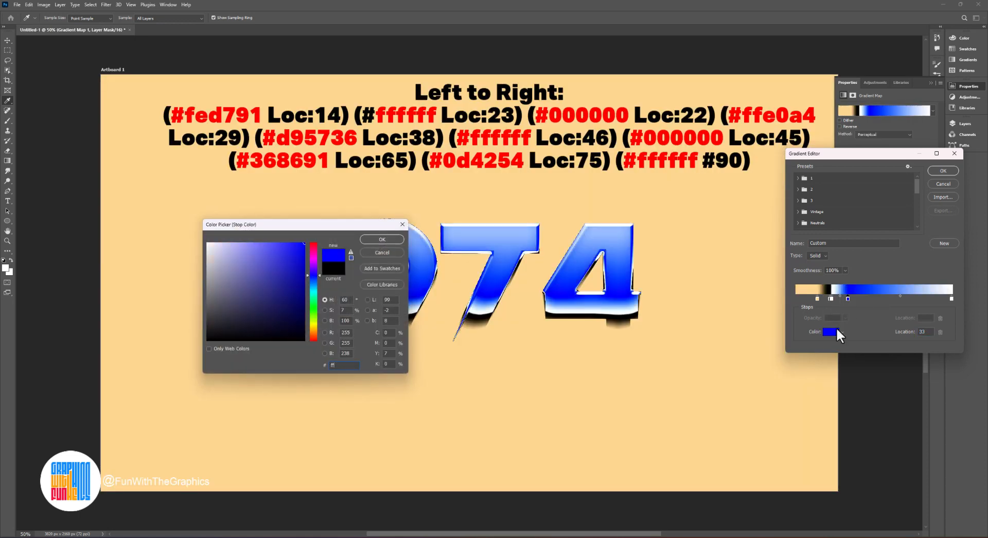
{"action": "type", "text": "e0a4"}
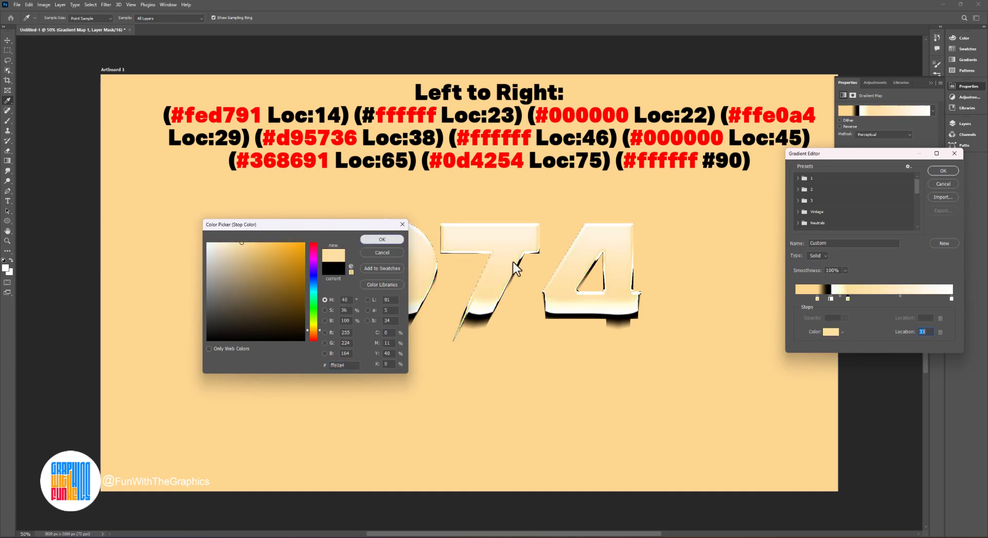
{"action": "key", "text": "Return"}
{"action": "type", "text": "29"}
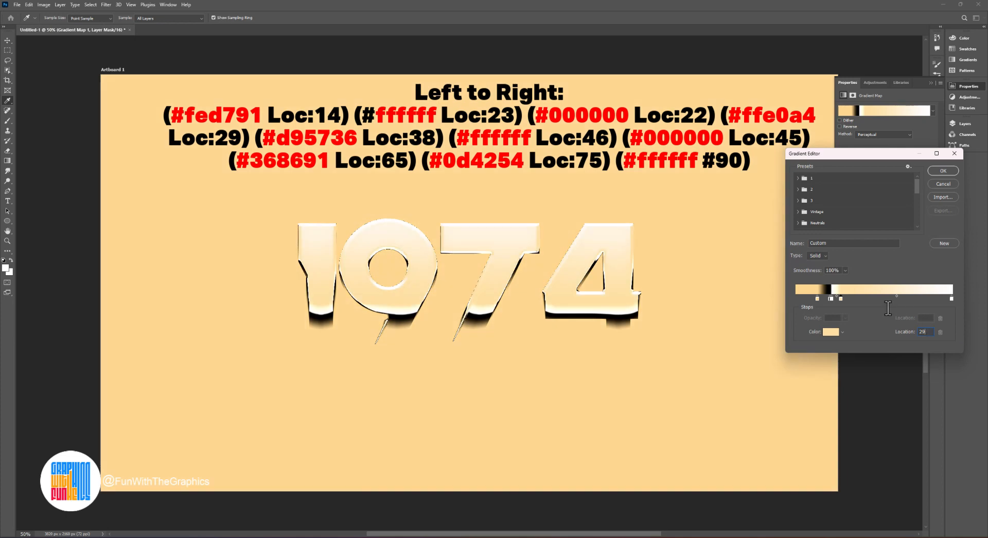
Add a stop to the gradient map with color #d95736 at location 38%
{"action": "double_click", "coordinate": [867, 298]}
{"action": "type", "text": "d"}
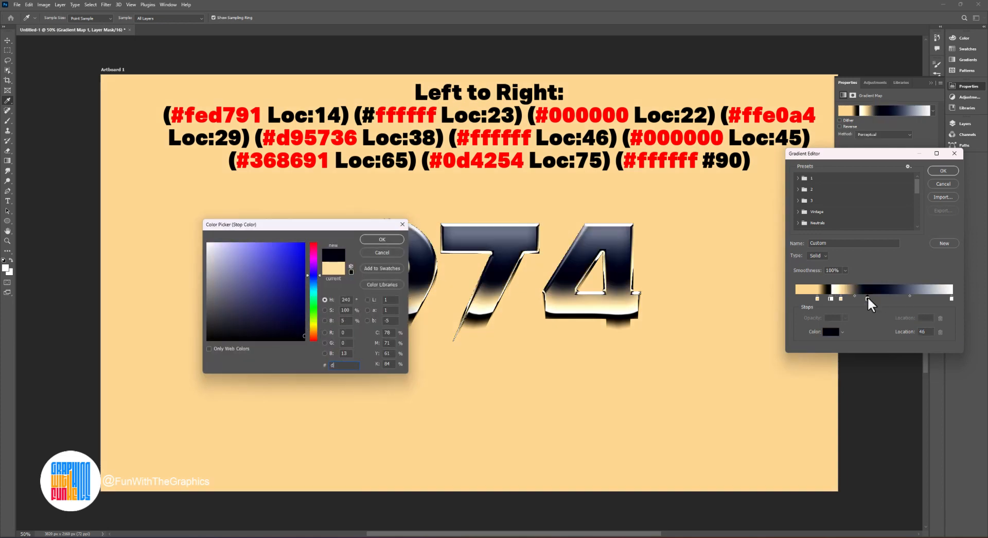
{"action": "type", "text": "957"}
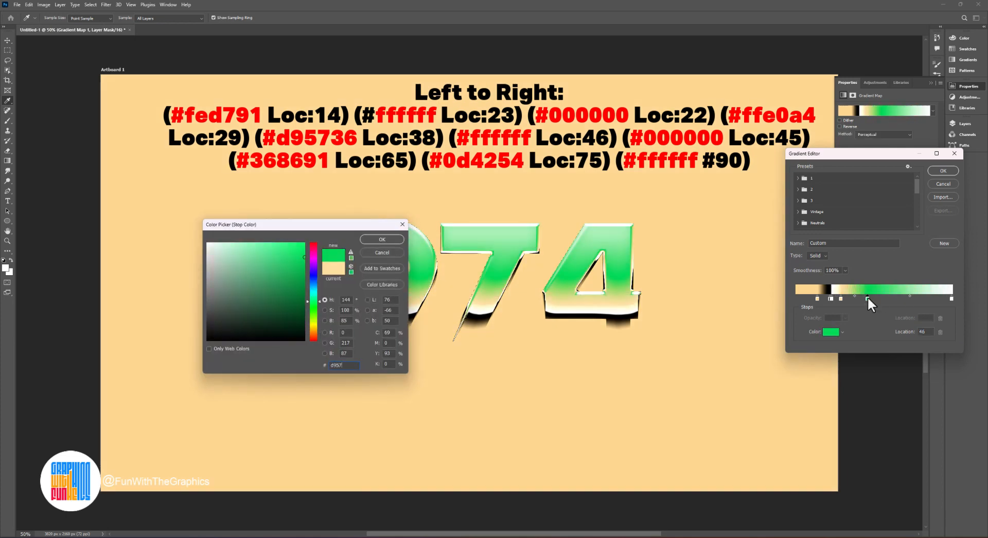
{"action": "type", "text": "36"}
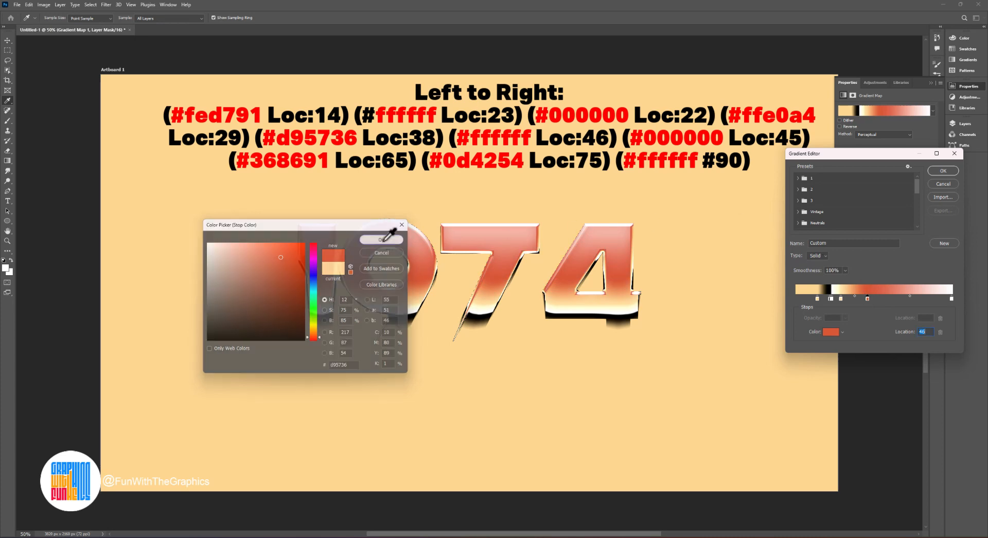
{"action": "key", "text": "Return"}
{"action": "type", "text": "38"}
Add a stop to the gradient map with color #ffffff at location 46%
{"action": "left_click", "coordinate": [868, 299]}
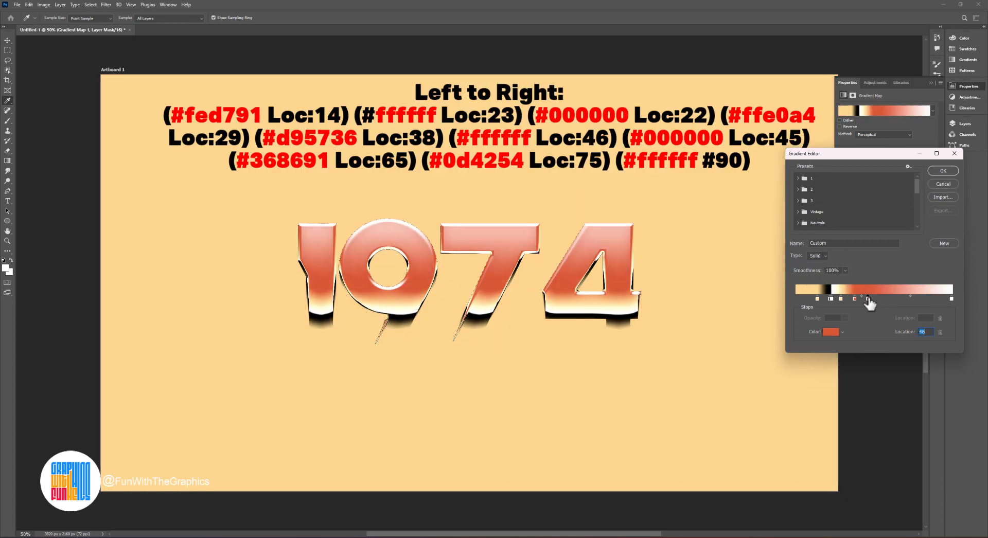
{"action": "double_click", "coordinate": [868, 298]}
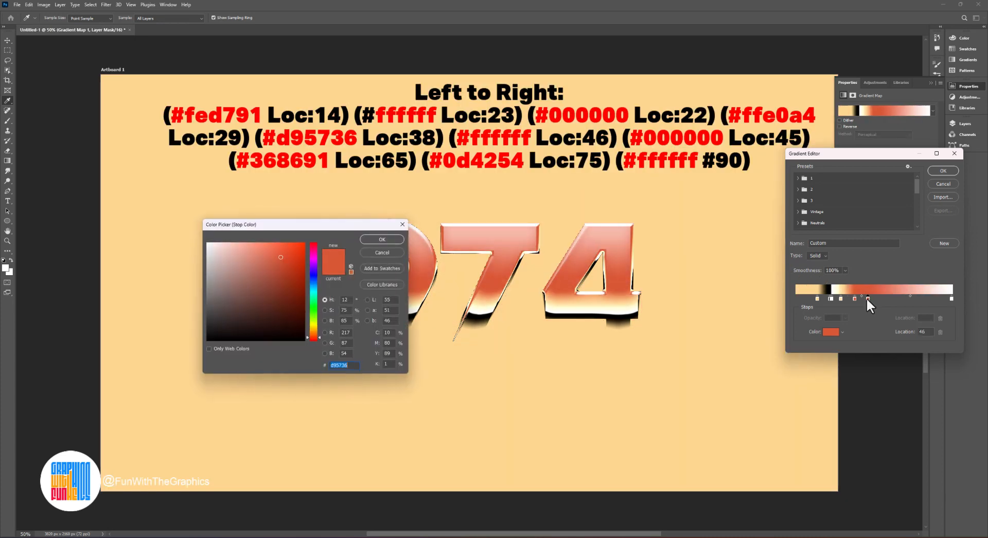
{"action": "type", "text": "ffffff"}
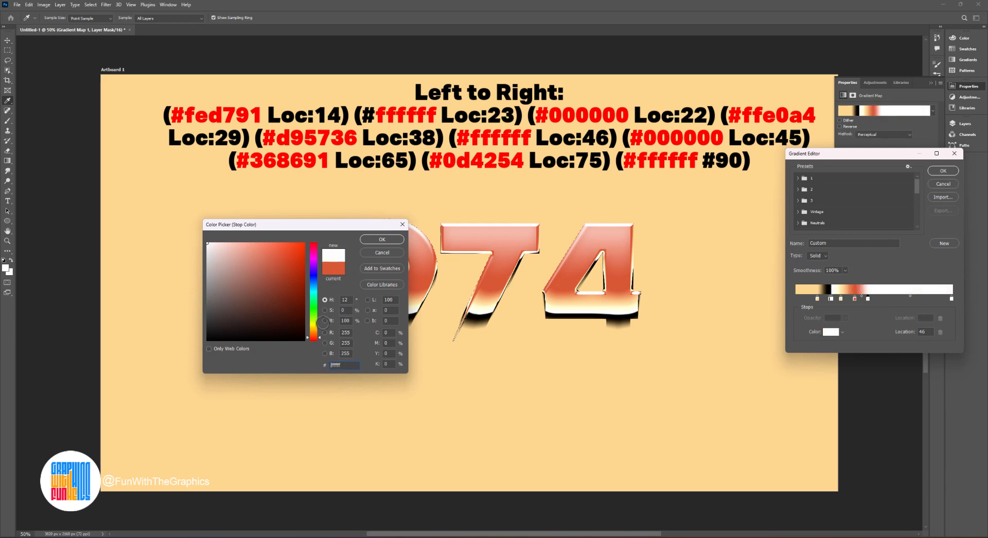
{"action": "key", "text": "Return"}
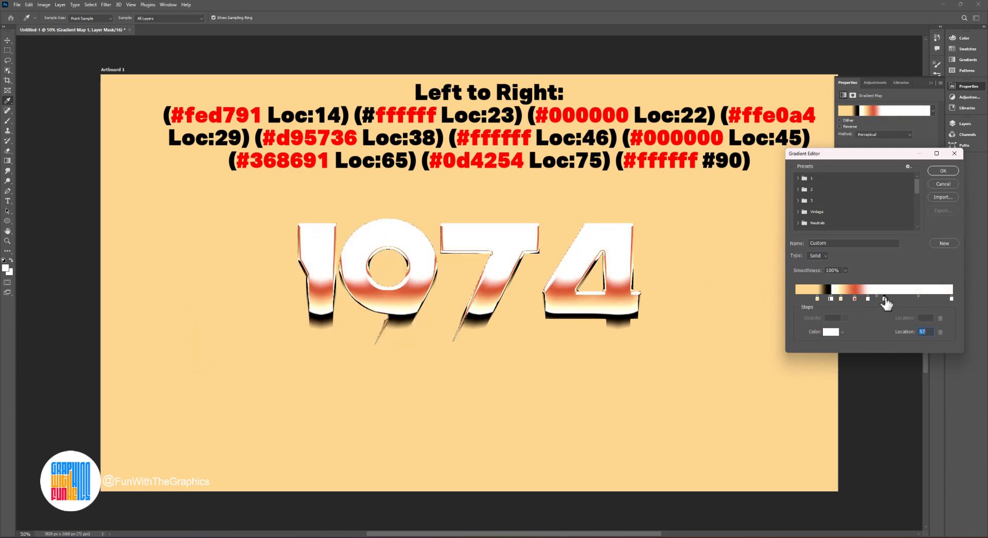
Add a stop to the gradient map with color #000000 at location 45%
{"action": "double_click", "coordinate": [884, 299]}
{"action": "type", "text": "000000"}
{"action": "left_click", "coordinate": [386, 240]}
{"action": "double_click", "coordinate": [923, 333]}
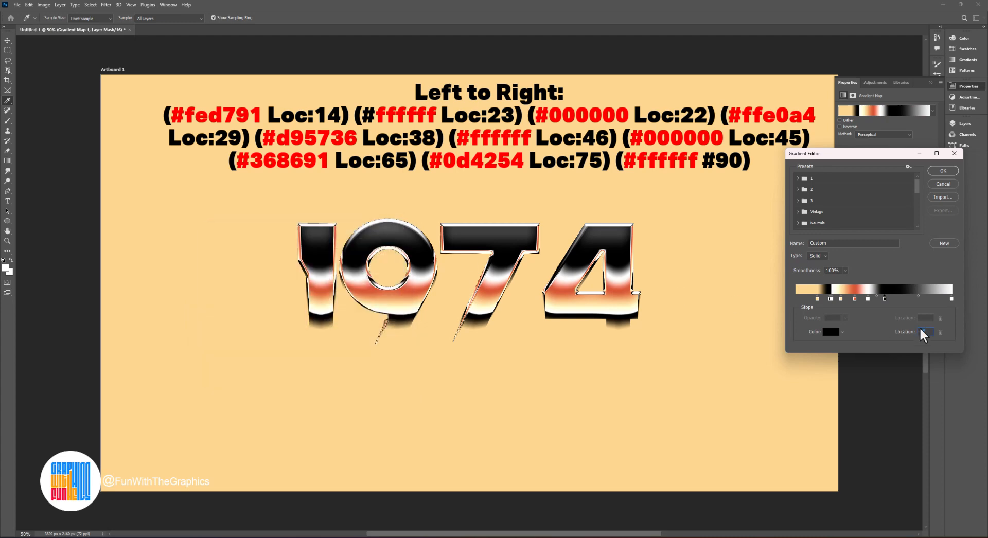
{"action": "type", "text": "45"}
Add a stop to the gradient map with color #368691 at location 65%
{"action": "left_click", "coordinate": [884, 299]}
{"action": "double_click", "coordinate": [884, 299]}
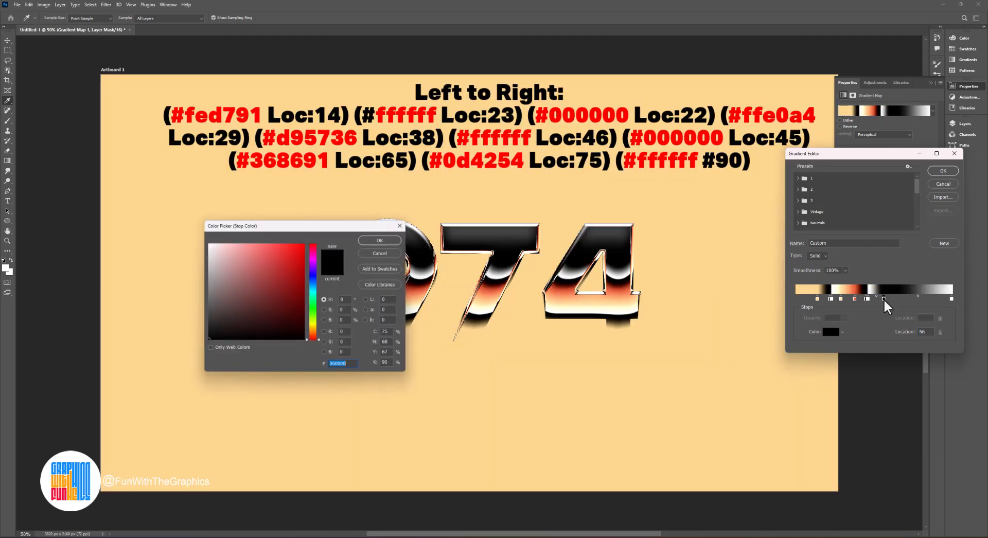
{"action": "type", "text": "36"}
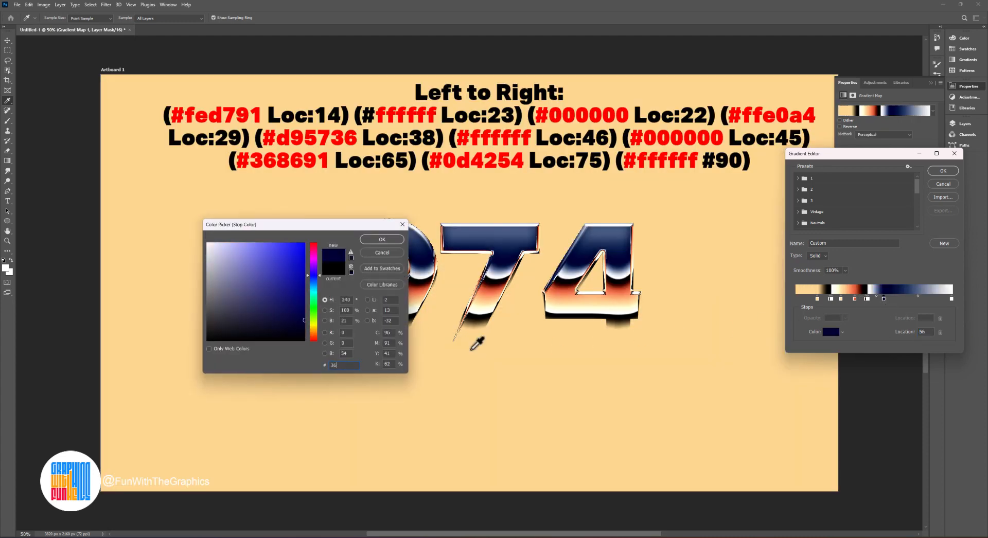
{"action": "type", "text": "8691"}
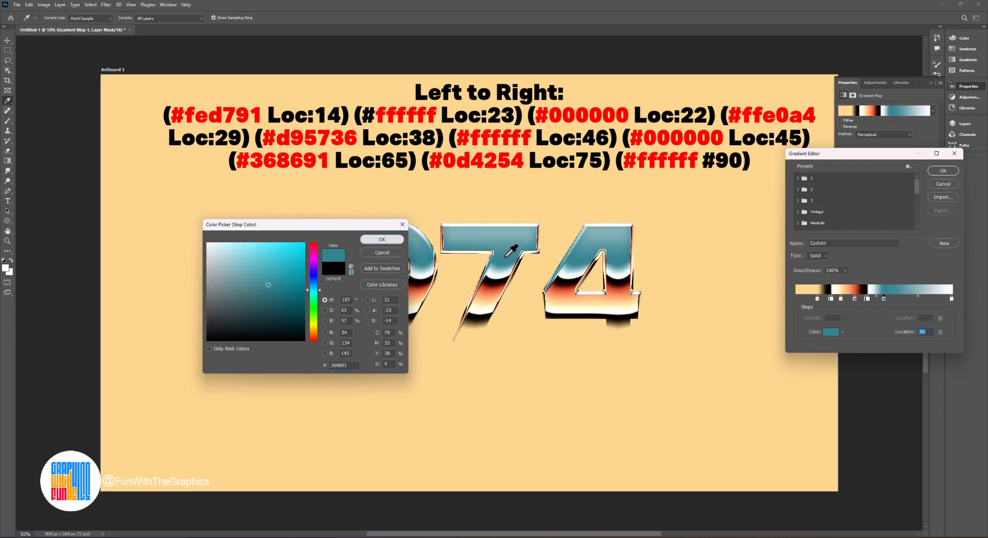
{"action": "key", "text": "Return"}
{"action": "type", "text": "65"}
Add a stop to the gradient map with color #0d4254 at location 75%
{"action": "left_click", "coordinate": [908, 299]}
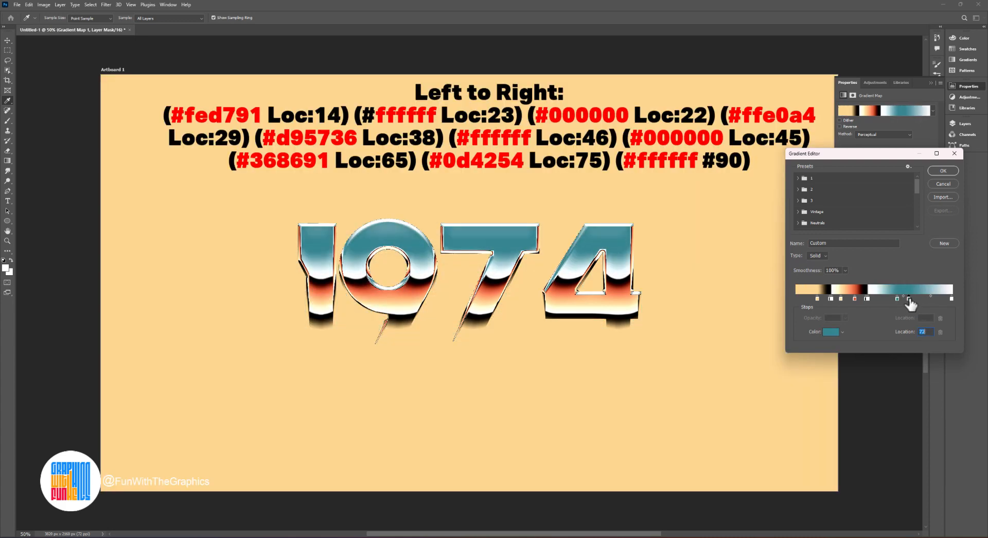
{"action": "double_click", "coordinate": [908, 299]}
{"action": "double_click", "coordinate": [342, 365]}
{"action": "type", "text": "0d"}
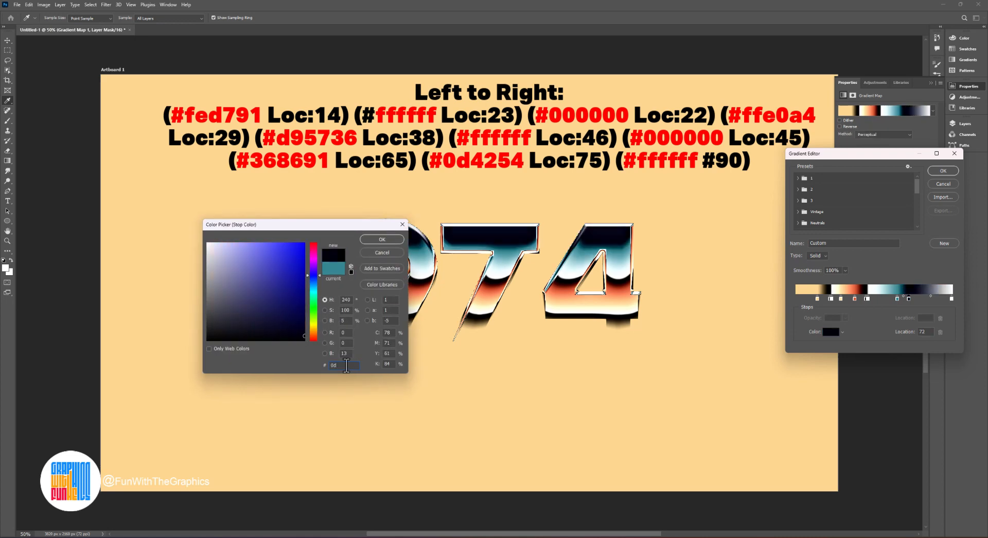
{"action": "type", "text": "4254"}
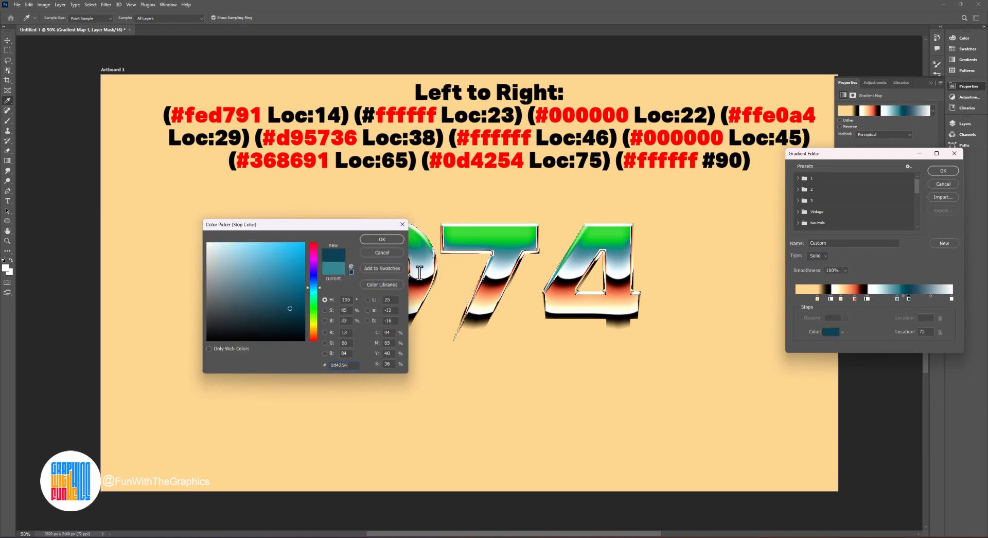
{"action": "key", "text": "Return"}
{"action": "type", "text": "75"}
Move the gradient map's white end stop to location 90% and accept the edited gradient
{"action": "left_click", "coordinate": [951, 299]}
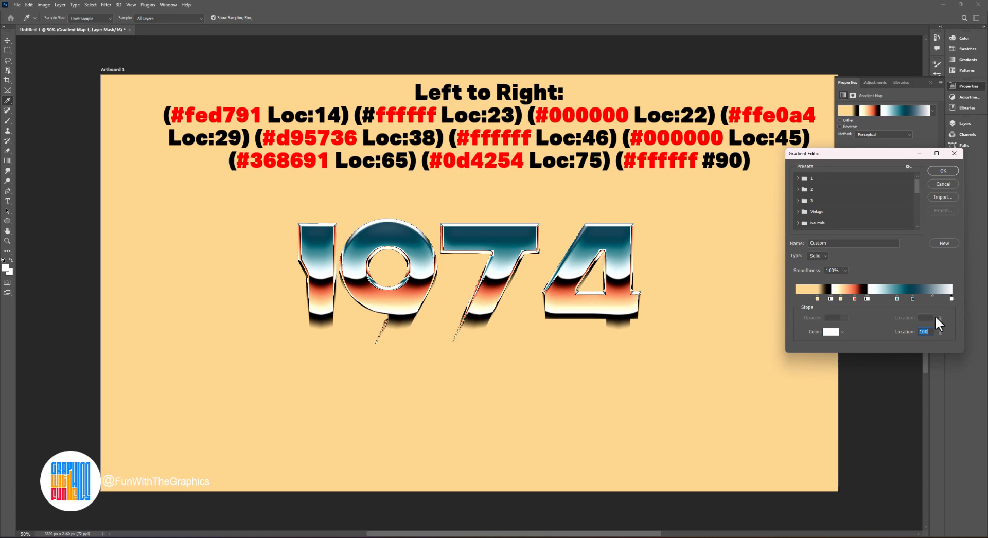
{"action": "type", "text": "90"}
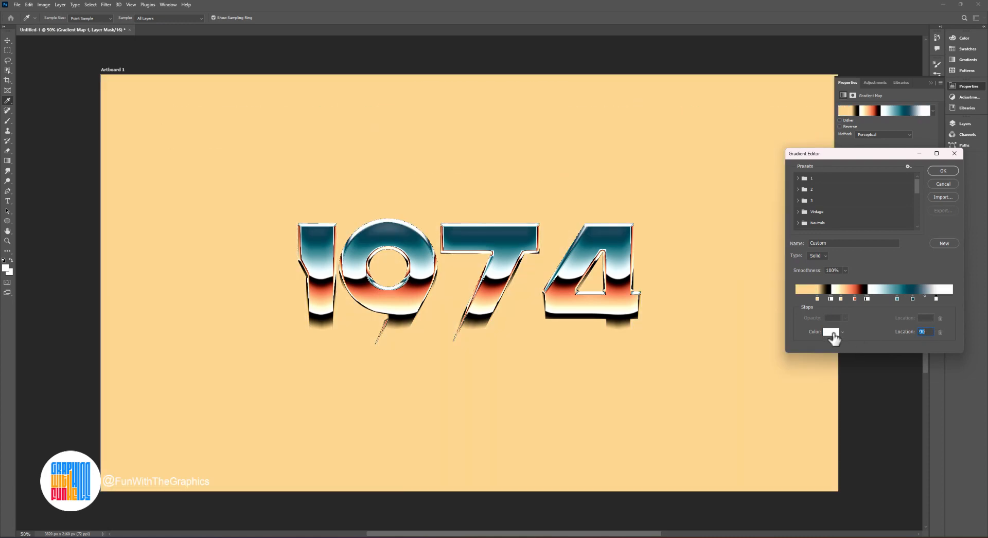
{"action": "left_click", "coordinate": [831, 332]}
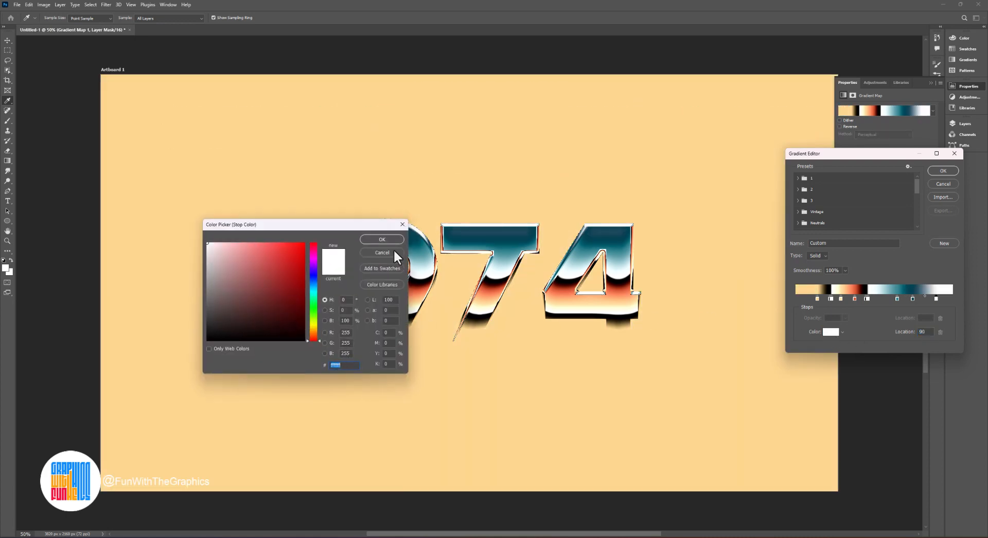
{"action": "left_click", "coordinate": [394, 252]}
{"action": "left_click", "coordinate": [944, 171]}
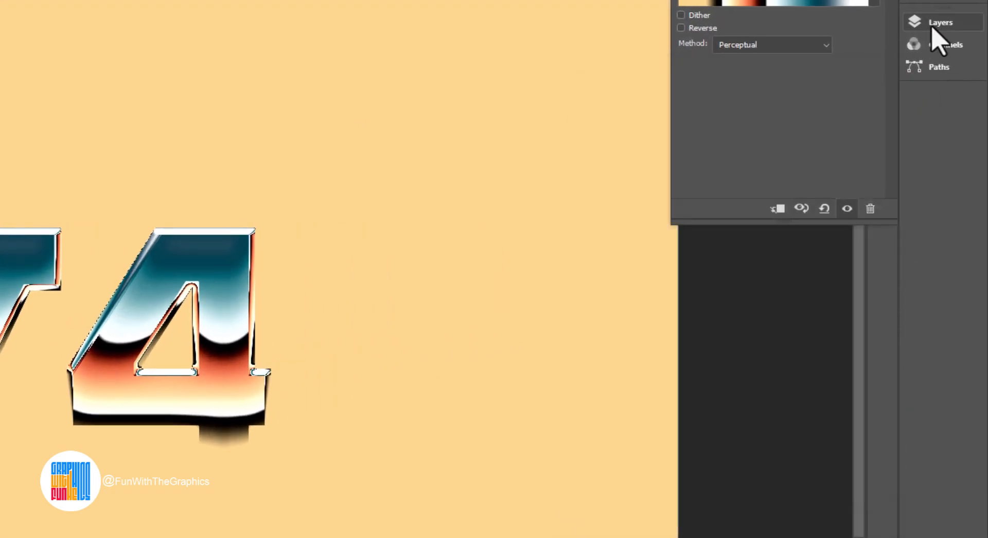
Set the Gradient Map layer's blend mode to Overlay and adjust the gradient on the fill layer beneath it
{"action": "left_click", "coordinate": [932, 29]}
{"action": "left_click", "coordinate": [700, 65]}
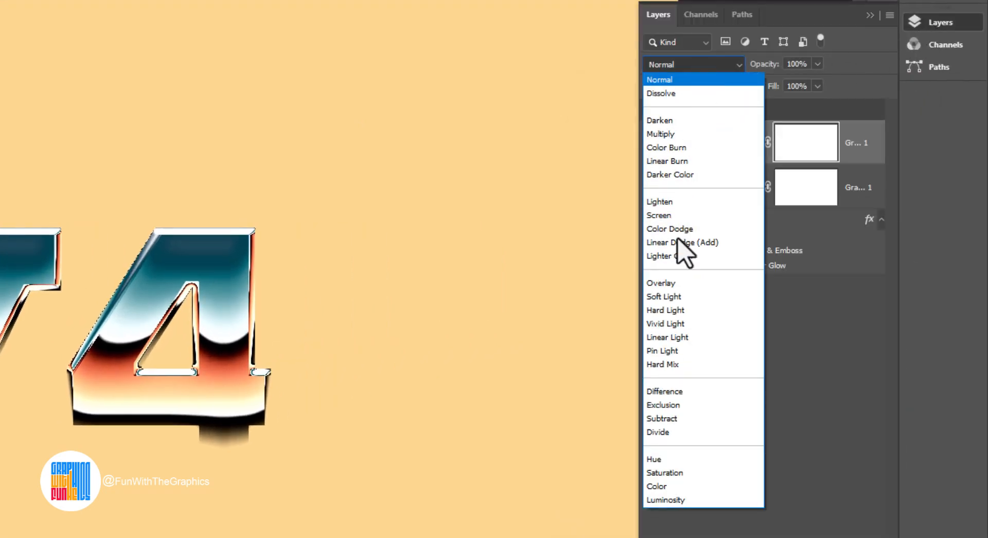
{"action": "left_click", "coordinate": [660, 285]}
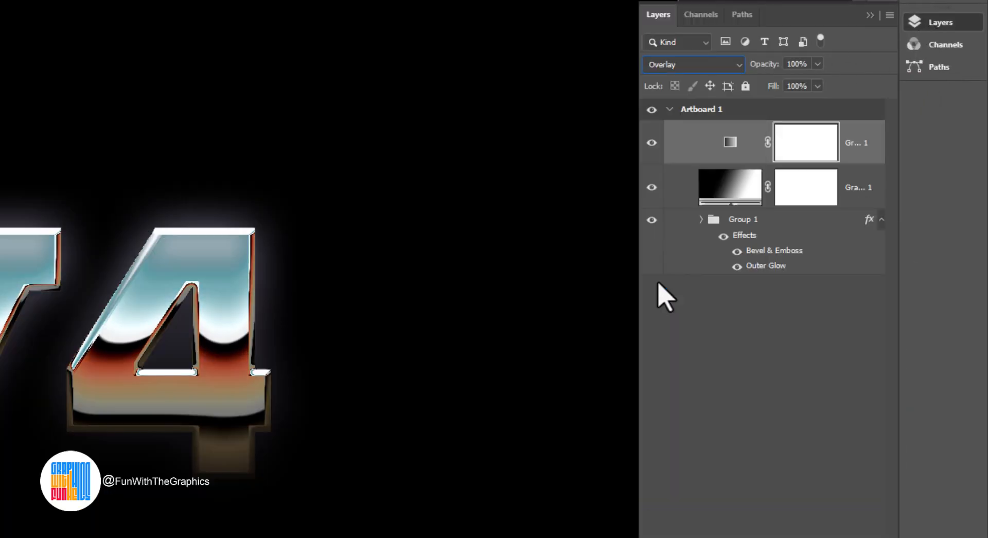
{"action": "left_click", "coordinate": [736, 185]}
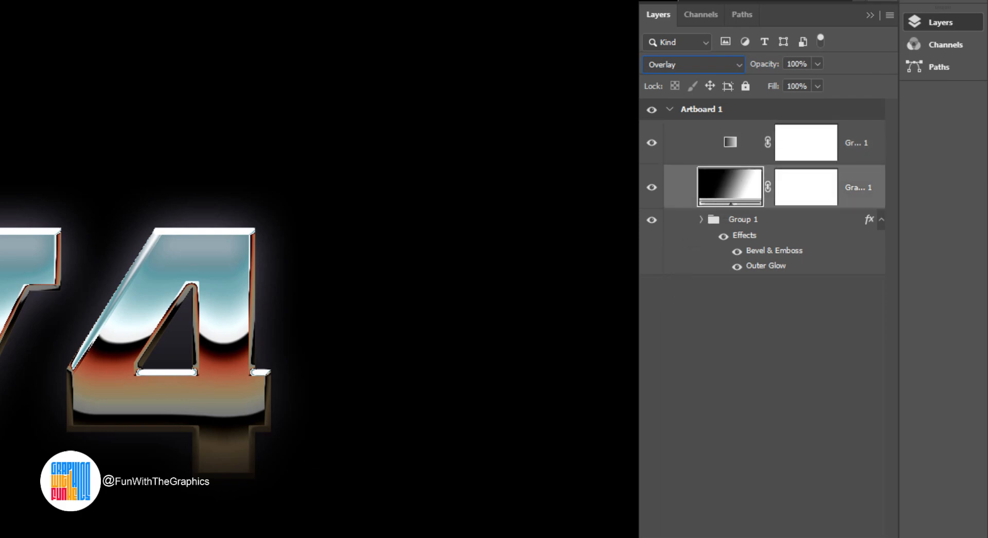
{"action": "left_click_drag", "start_coordinate": [169, 497], "coordinate": [476, 377]}
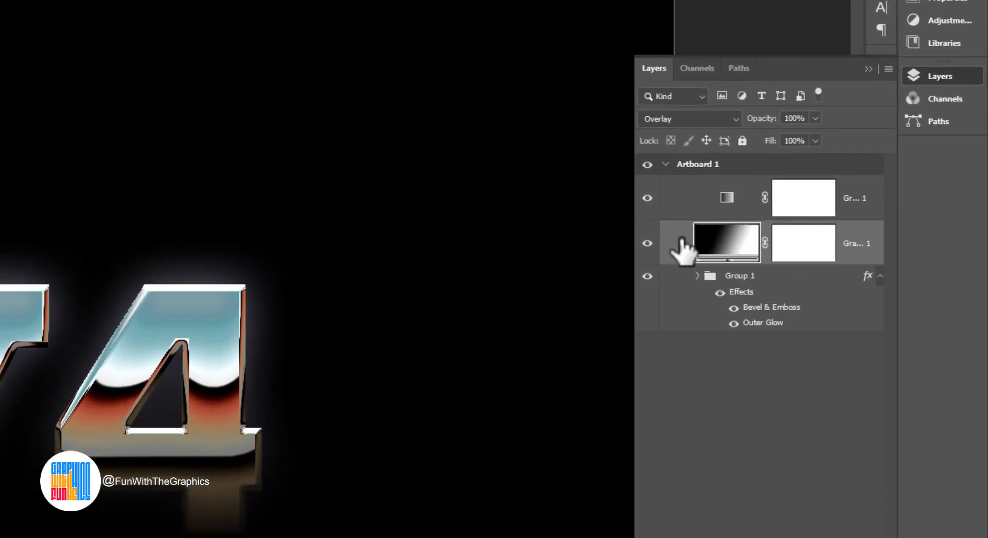
Clip both the gradient fill layer and the Gradient Map layer to Group 1 with clipping masks
{"action": "right_click", "coordinate": [682, 246]}
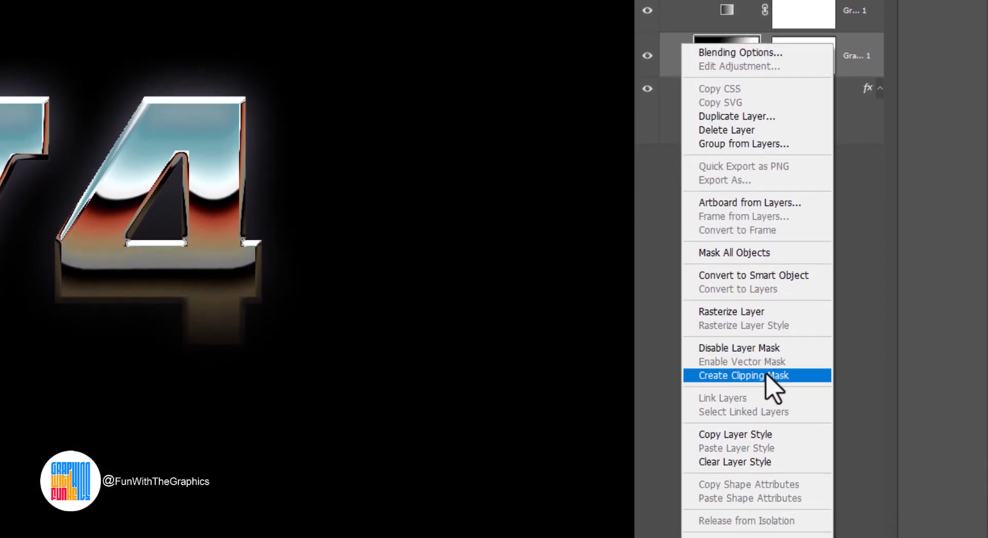
{"action": "left_click", "coordinate": [766, 375]}
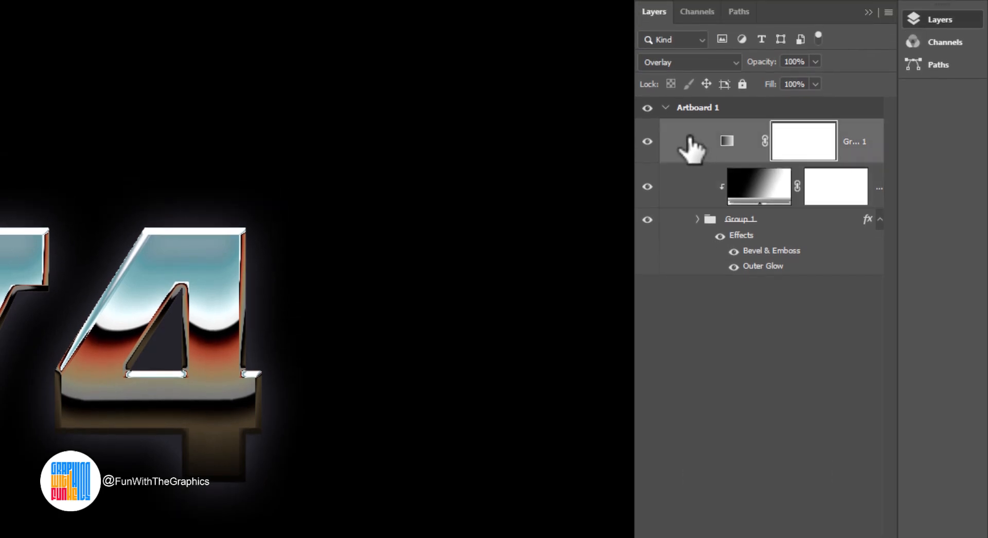
{"action": "right_click", "coordinate": [690, 147]}
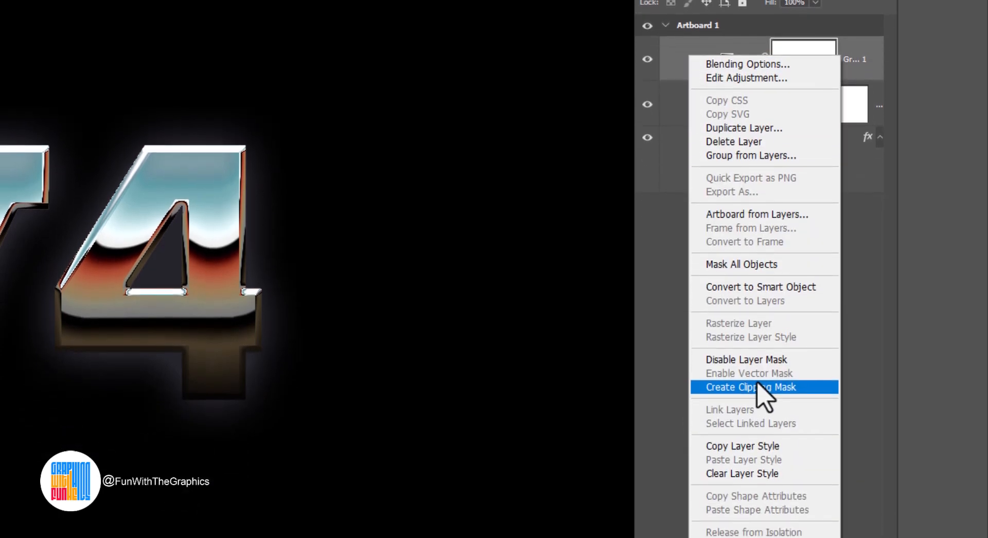
{"action": "left_click", "coordinate": [759, 386]}
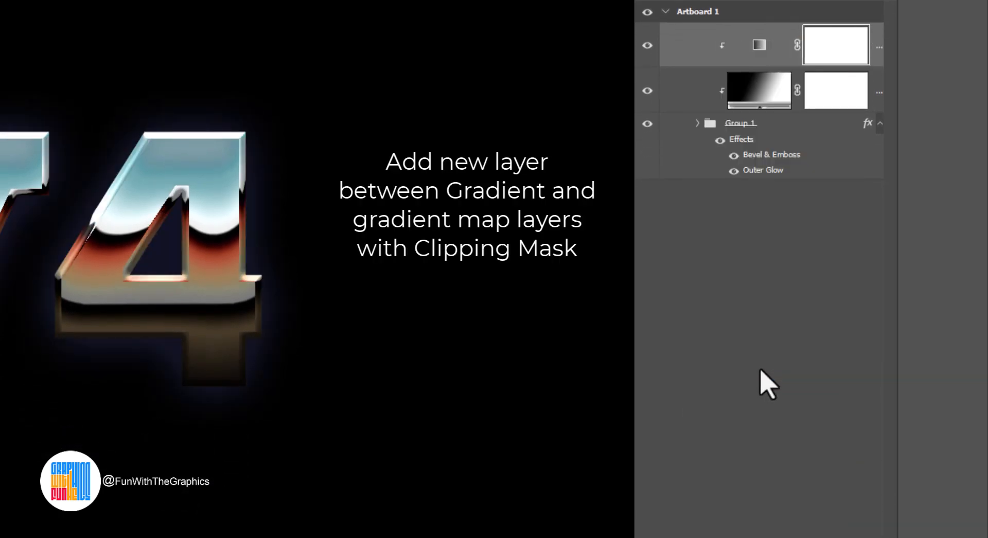
Add a new empty layer between the gradient fill and Gradient Map layers, inside the clipping stack
{"action": "left_click", "coordinate": [756, 94]}
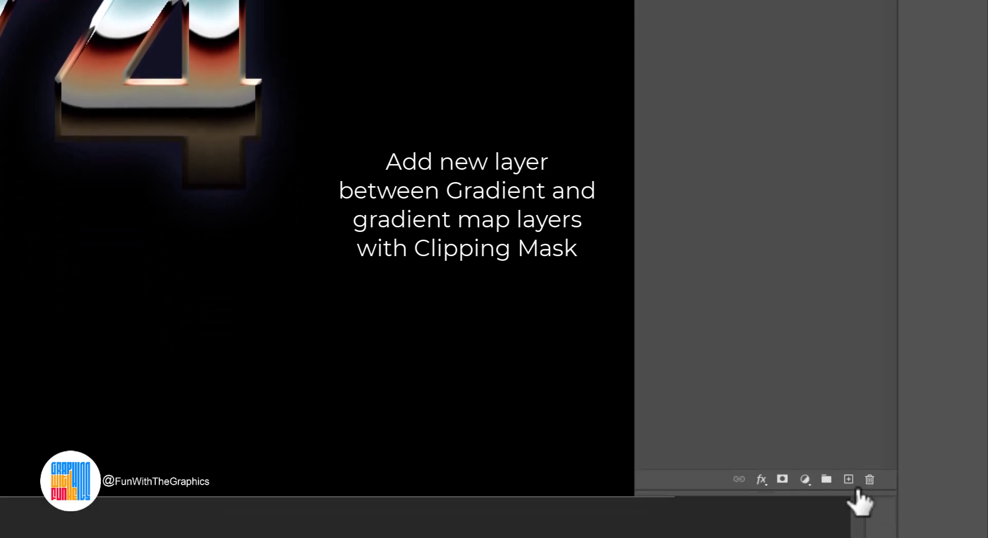
{"action": "left_click", "coordinate": [851, 425]}
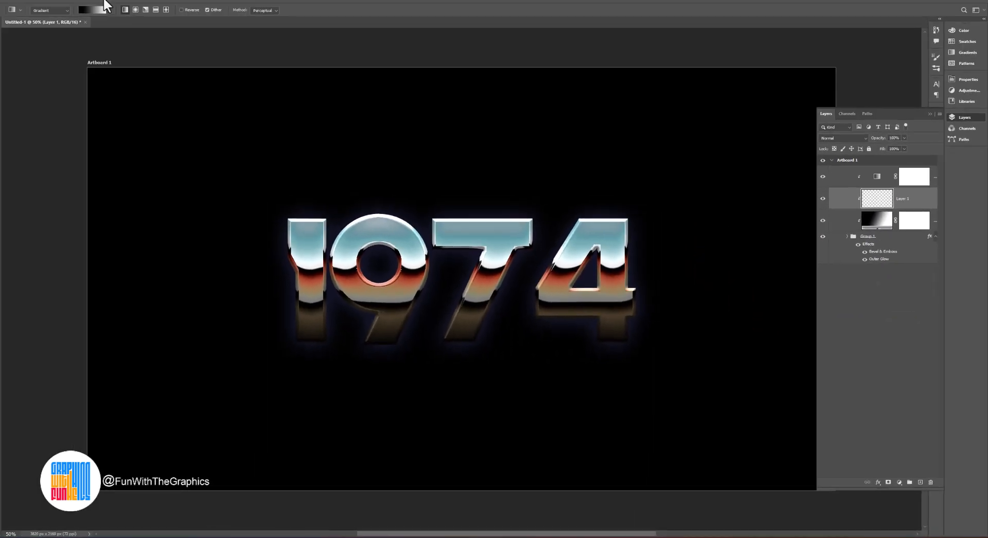
Render clouds on the empty Layer 1 inside the clipping stack
{"action": "left_click", "coordinate": [106, 4]}
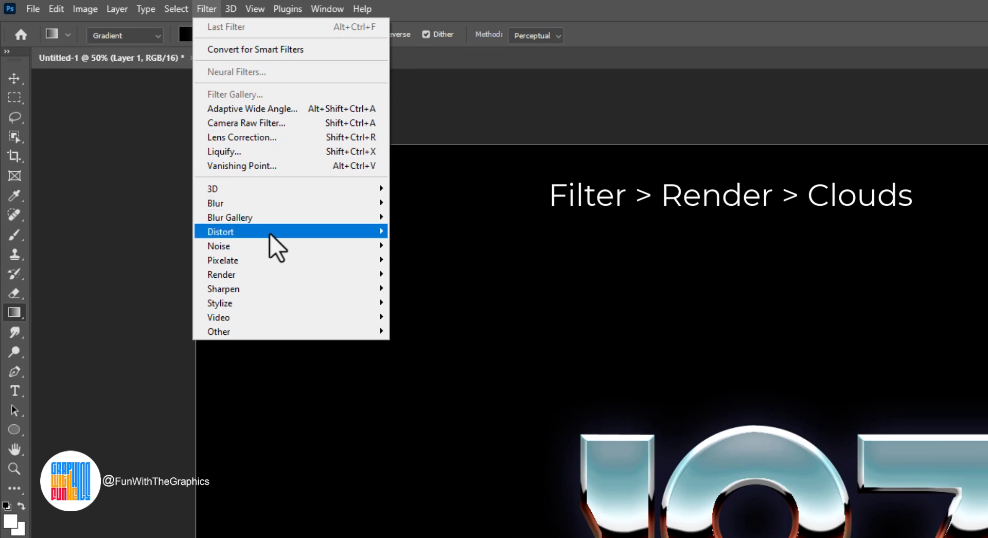
{"action": "mouse_move", "coordinate": [311, 238]}
{"action": "left_click", "coordinate": [452, 326]}
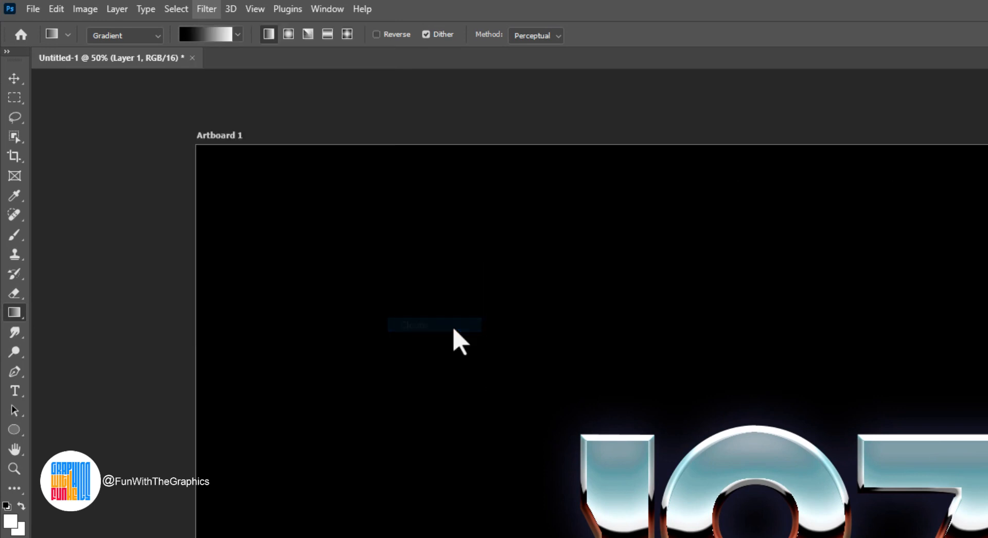
Apply a Gaussian Blur with a 20-pixel radius to the clouds layer and lower the layer's opacity to 10%
{"action": "left_click", "coordinate": [208, 9]}
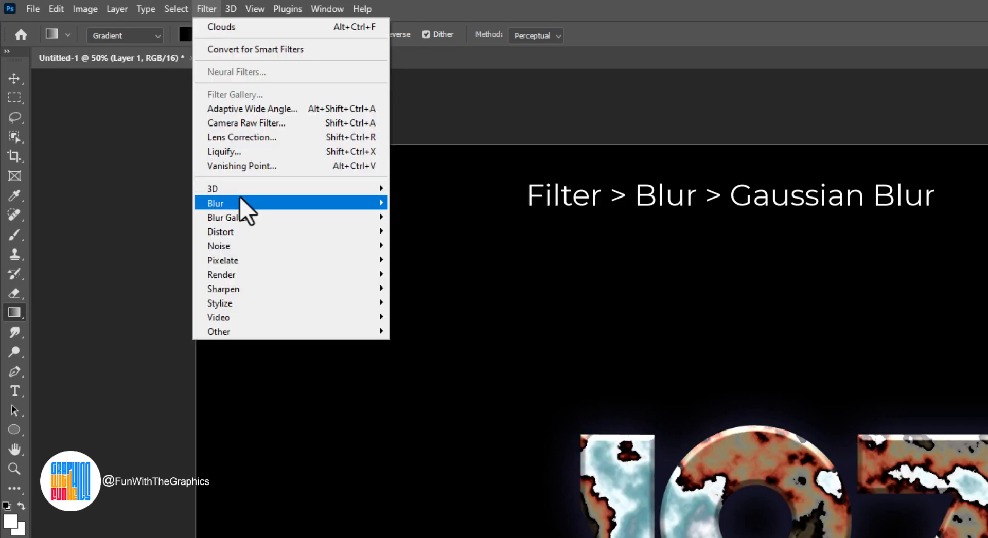
{"action": "mouse_move", "coordinate": [242, 203]}
{"action": "left_click", "coordinate": [432, 260]}
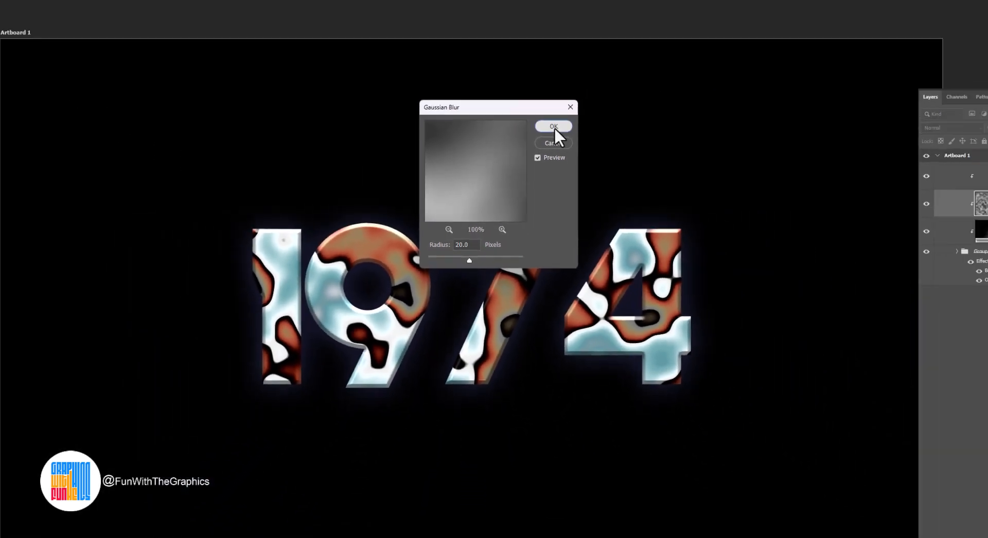
{"action": "left_click", "coordinate": [601, 86]}
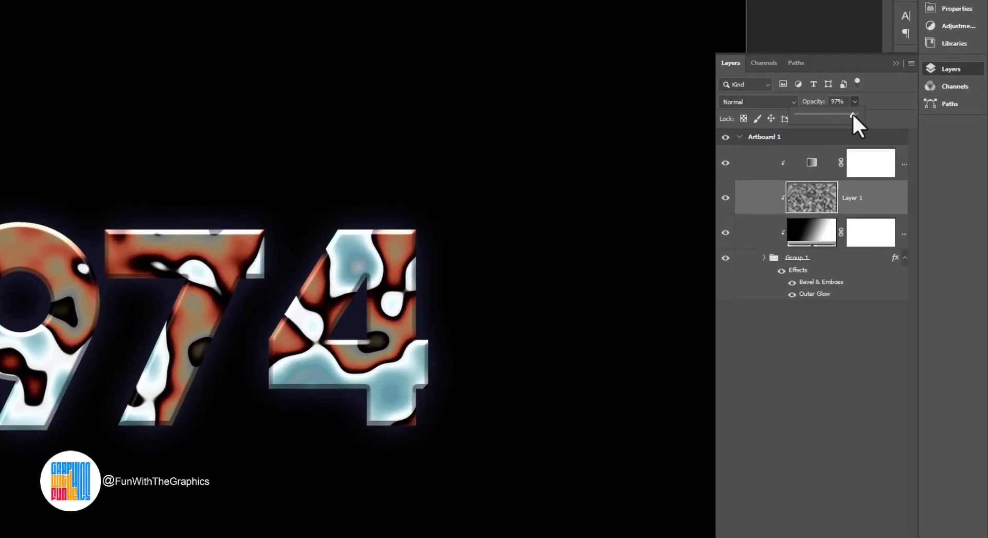
{"action": "left_click_drag", "start_coordinate": [798, 113], "coordinate": [802, 115]}
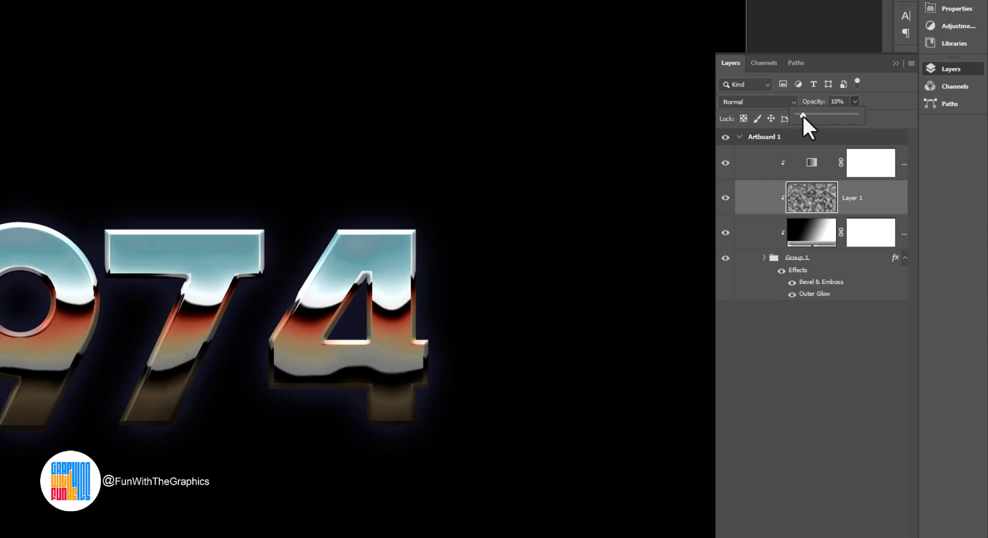
In Group 1's Bevel & Emboss settings, disable global light and set the altitude to 80°
{"action": "left_click", "coordinate": [835, 289]}
{"action": "double_click", "coordinate": [826, 288]}
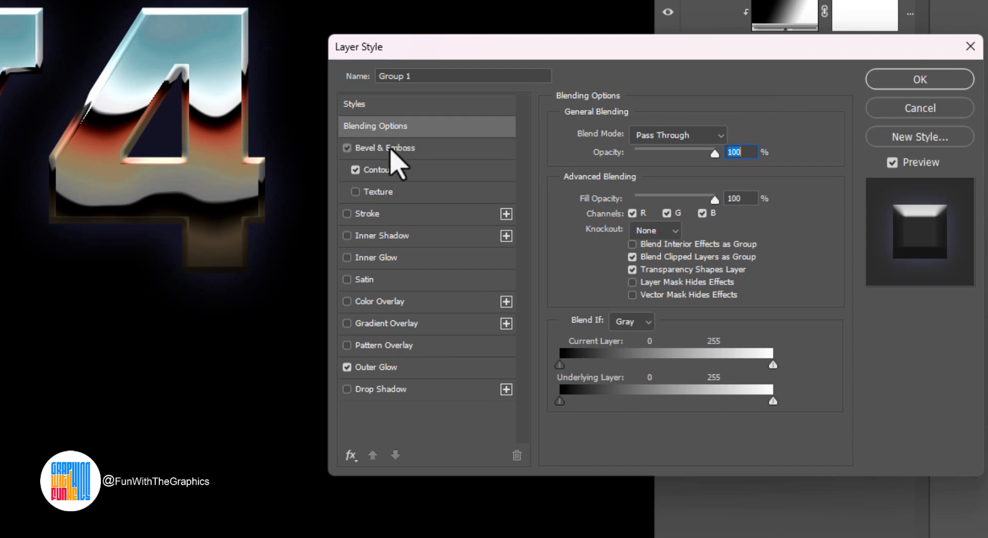
{"action": "left_click", "coordinate": [390, 149]}
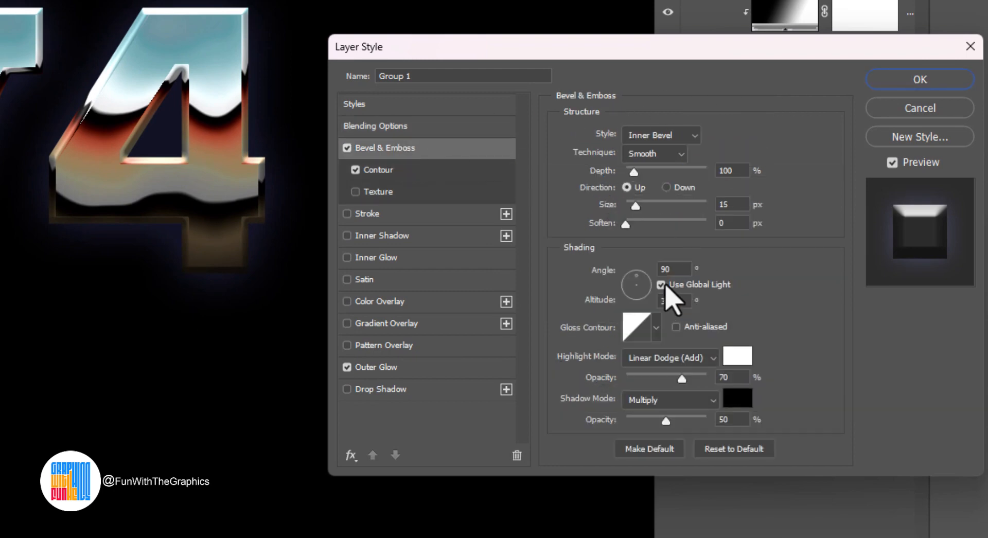
{"action": "type", "text": "8"}
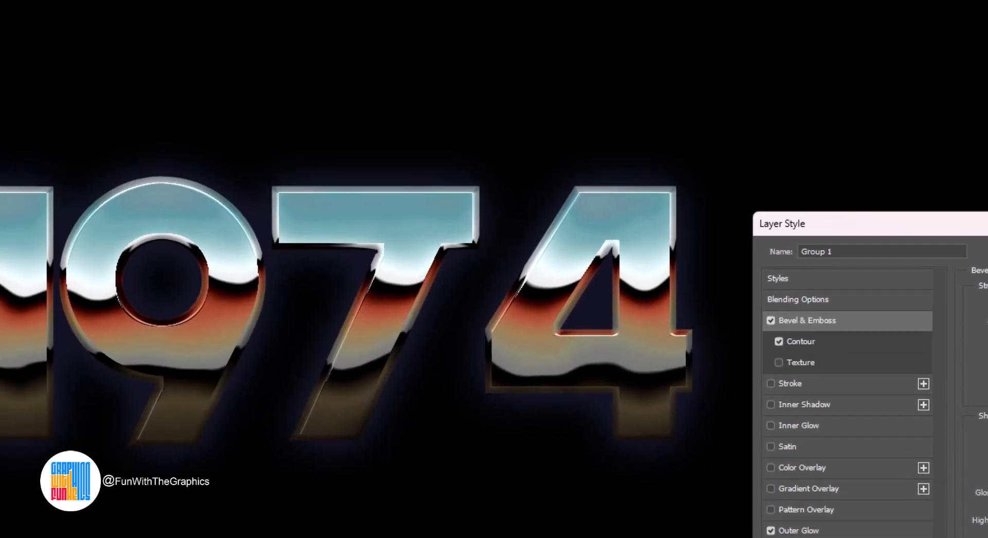
Flatten Group 1's bevel gloss contour along the upper edge, set its end point to 99% output, and accept the layer style
{"action": "left_click", "coordinate": [636, 328]}
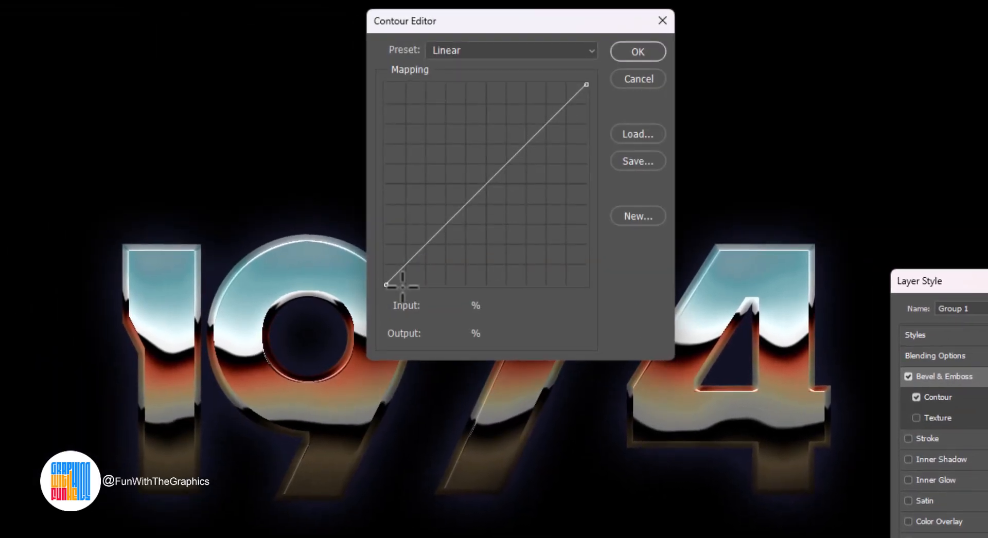
{"action": "left_click_drag", "start_coordinate": [386, 285], "coordinate": [360, 84]}
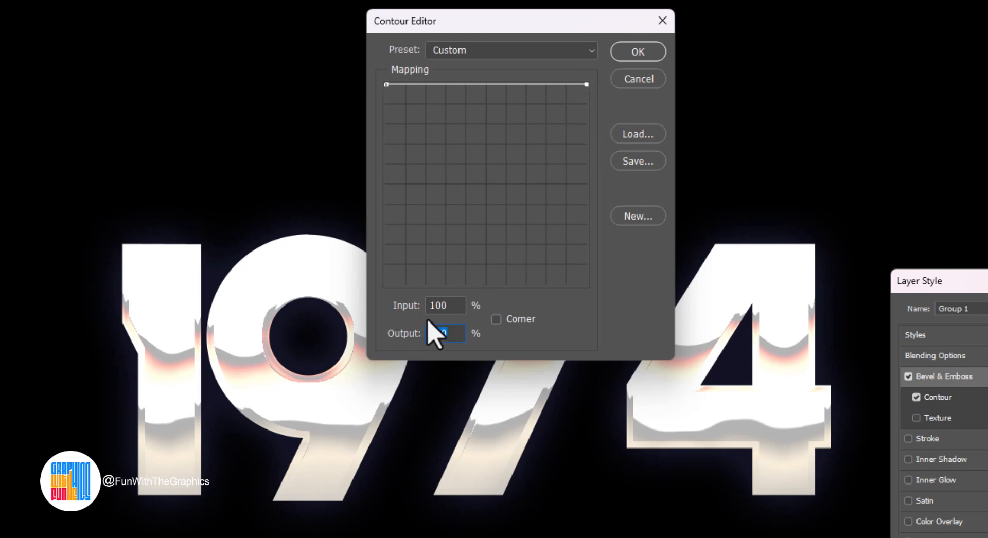
{"action": "type", "text": "99"}
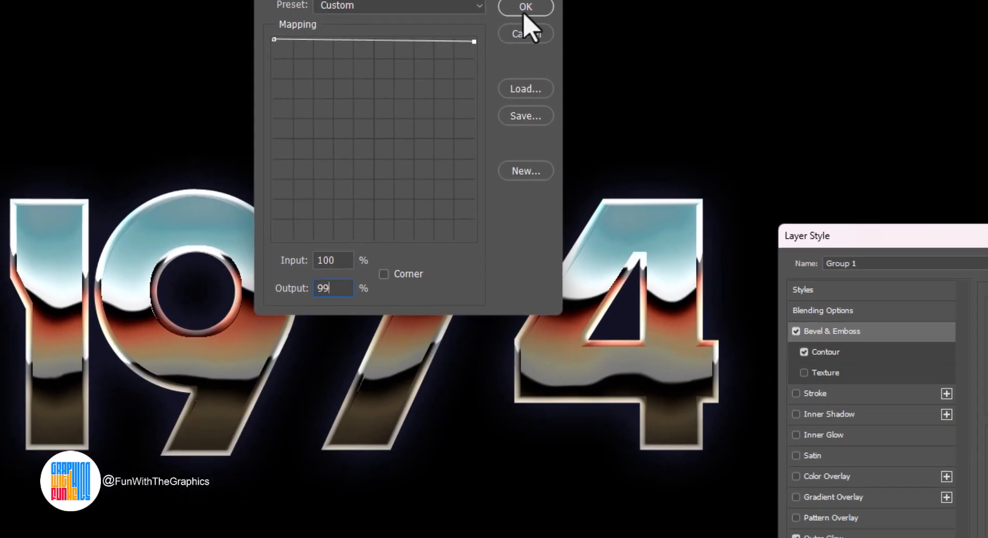
{"action": "left_click", "coordinate": [636, 54]}
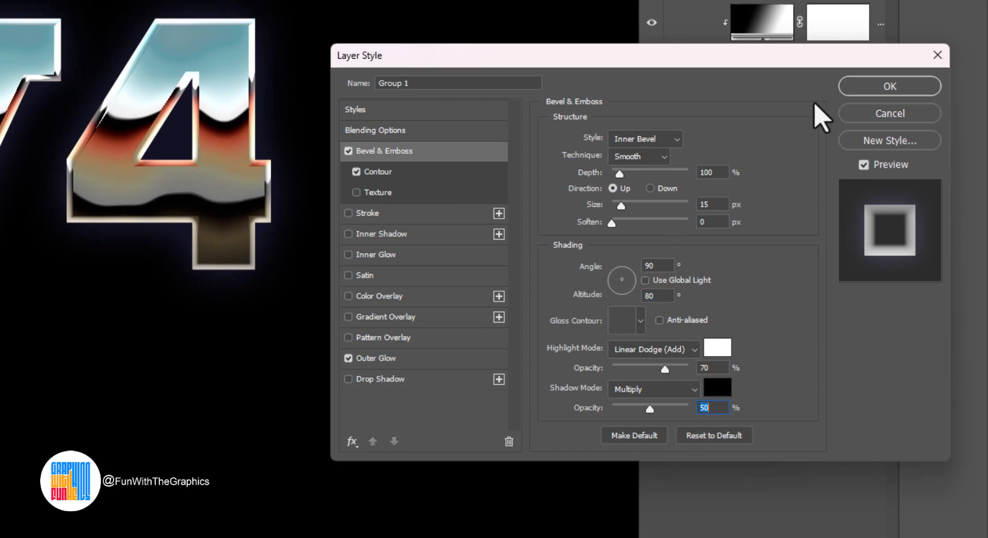
{"action": "left_click", "coordinate": [869, 87]}
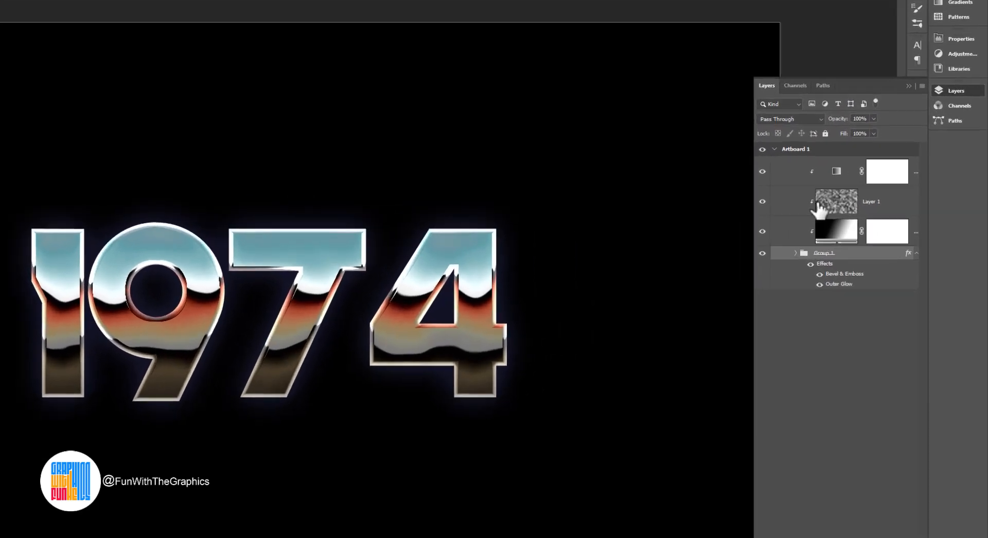
Try an opacity of 5% on the clouds layer
{"action": "left_click", "coordinate": [876, 203]}
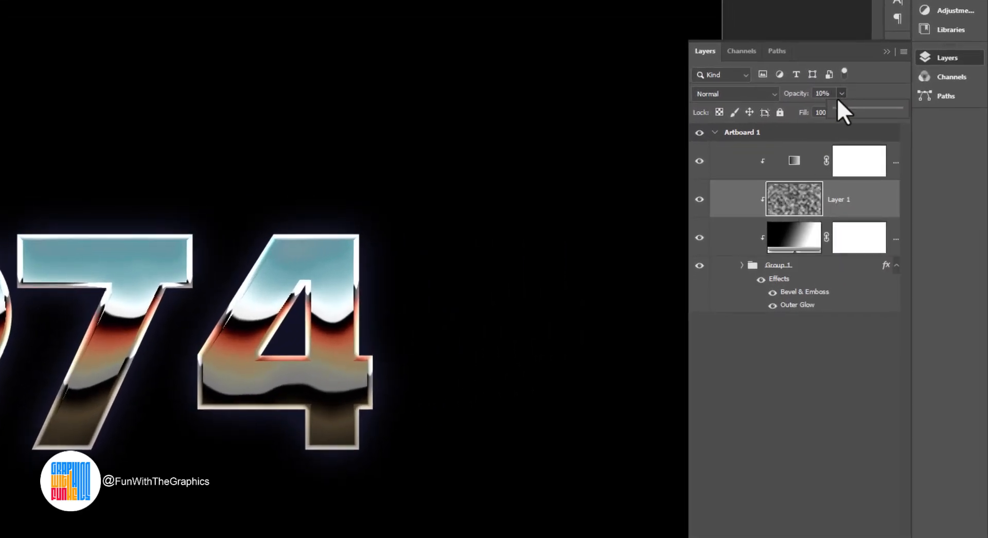
{"action": "left_click", "coordinate": [793, 94]}
{"action": "type", "text": "5"}
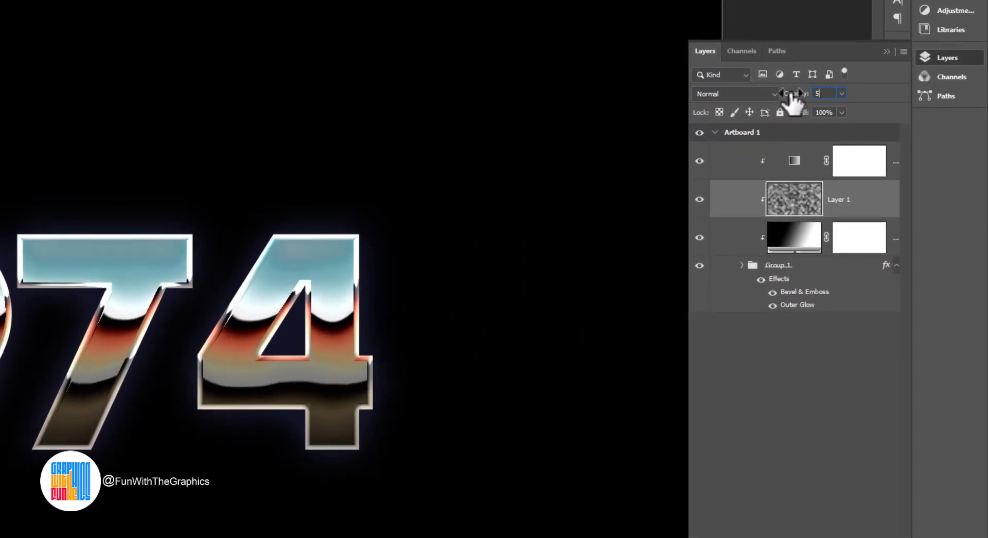
Expand Group 1 and set the 1974 text layer's Inner Shadow contour to the Gaussian preset
{"action": "left_click", "coordinate": [766, 277]}
{"action": "left_click", "coordinate": [741, 265]}
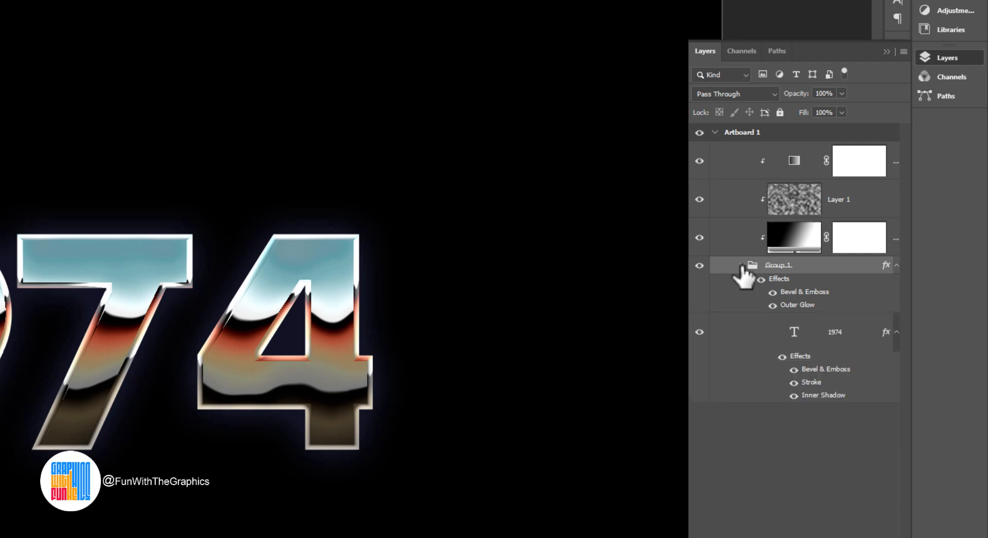
{"action": "left_click", "coordinate": [802, 360]}
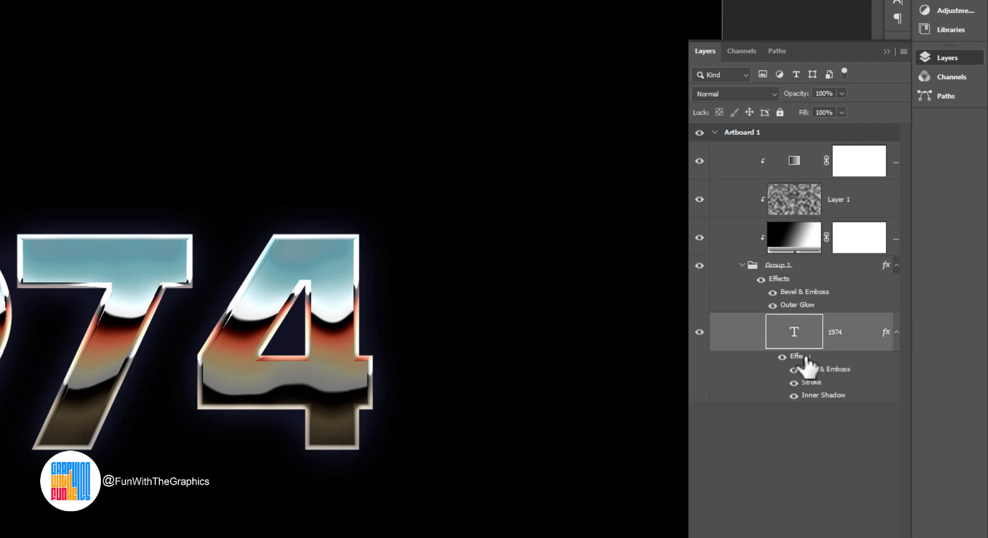
{"action": "double_click", "coordinate": [821, 397]}
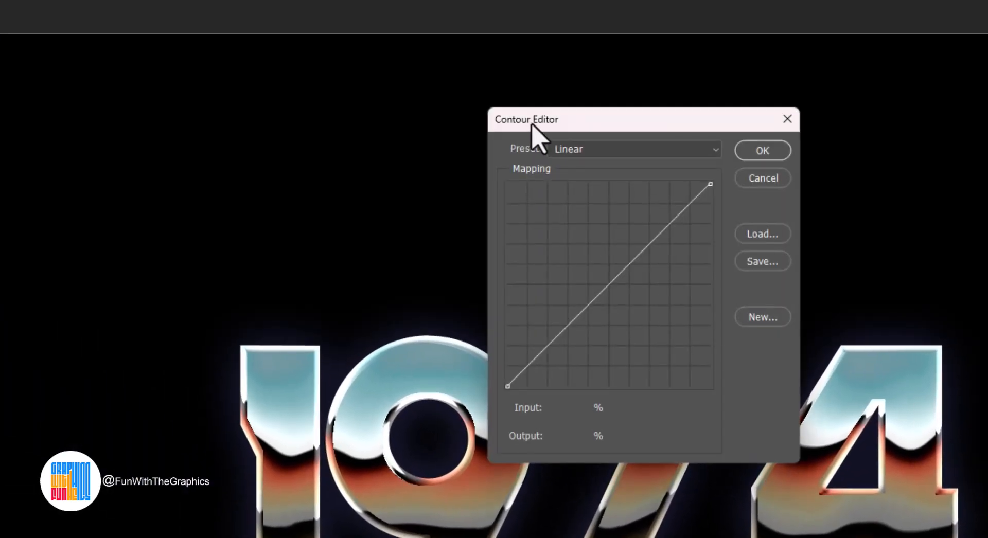
{"action": "left_click", "coordinate": [582, 150]}
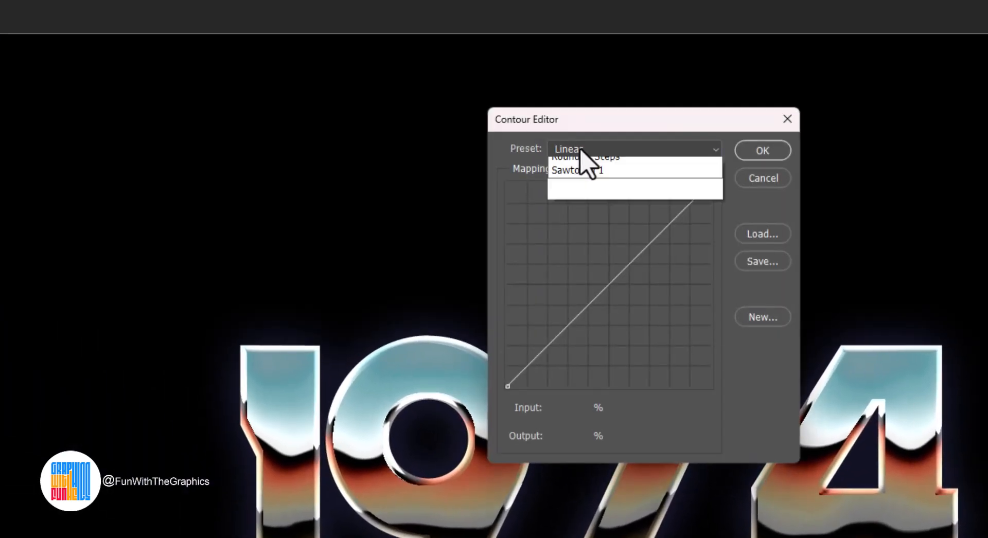
{"action": "left_click", "coordinate": [583, 230]}
{"action": "left_click", "coordinate": [594, 149]}
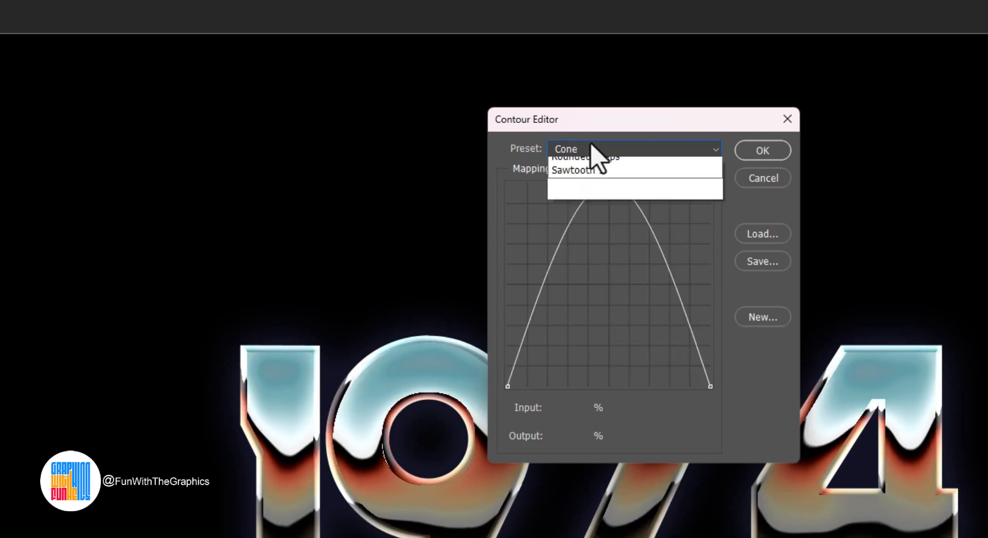
{"action": "left_click", "coordinate": [595, 287]}
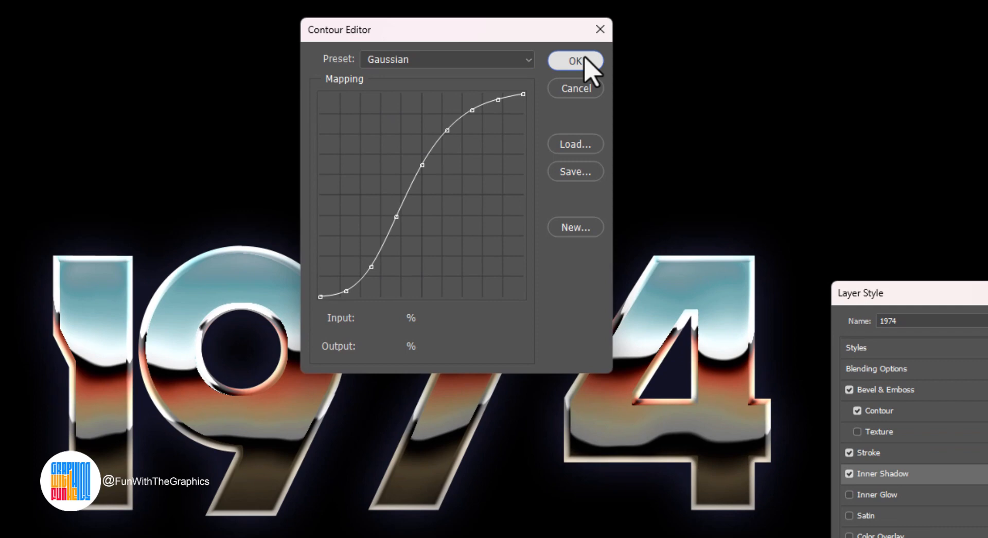
{"action": "left_click", "coordinate": [763, 150]}
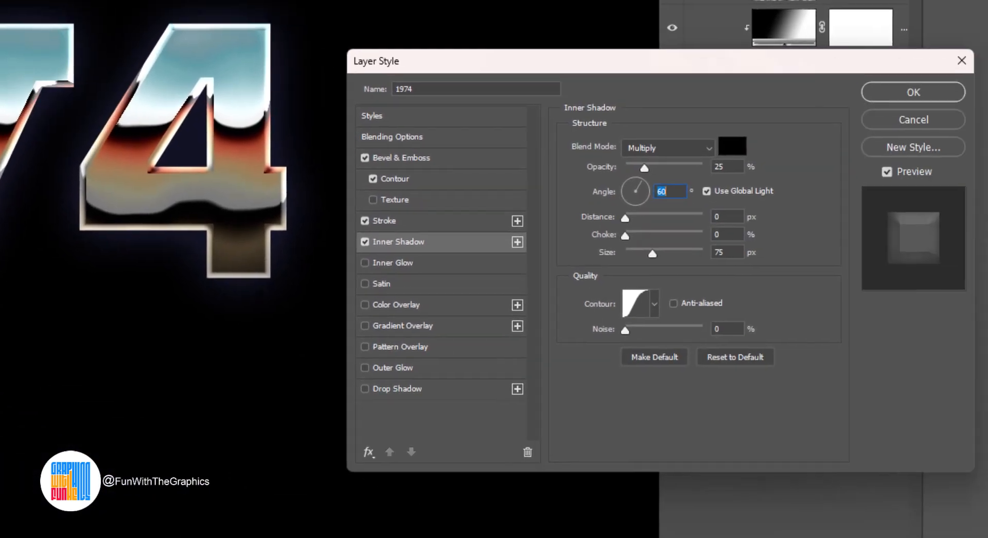
Set the 1974 text layer's Bevel & Emboss gloss contour to the Gaussian preset and accept the layer style
{"action": "left_click", "coordinate": [390, 149]}
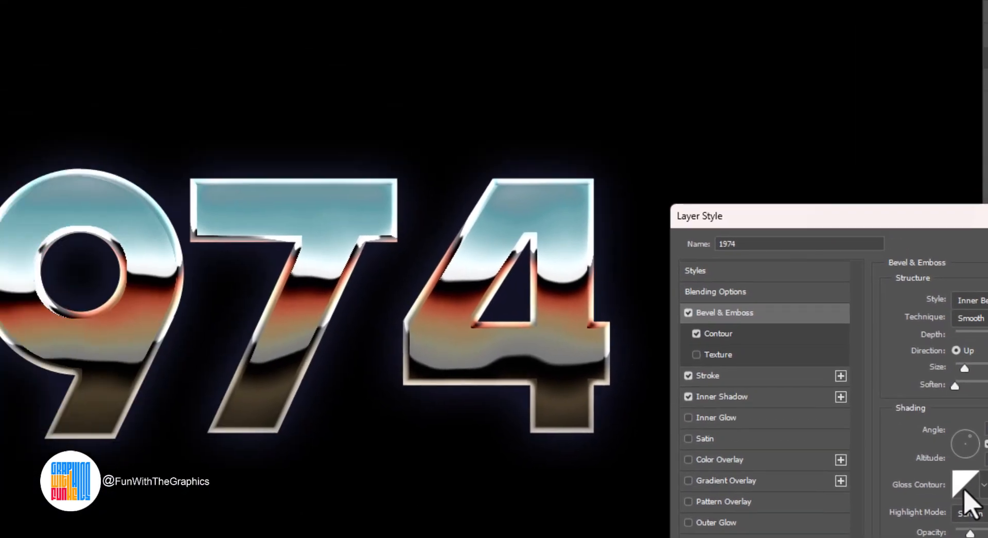
{"action": "left_click", "coordinate": [618, 317]}
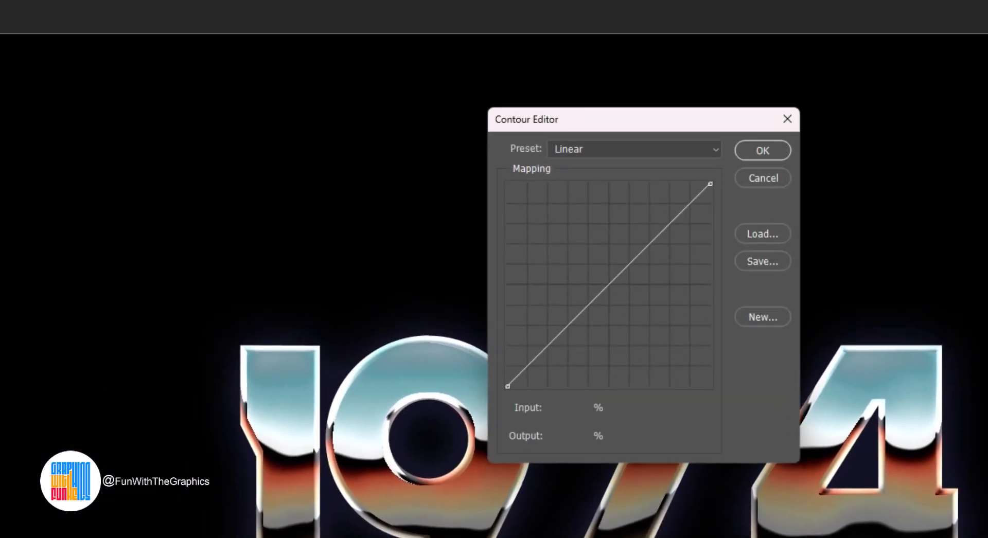
{"action": "left_click", "coordinate": [655, 150]}
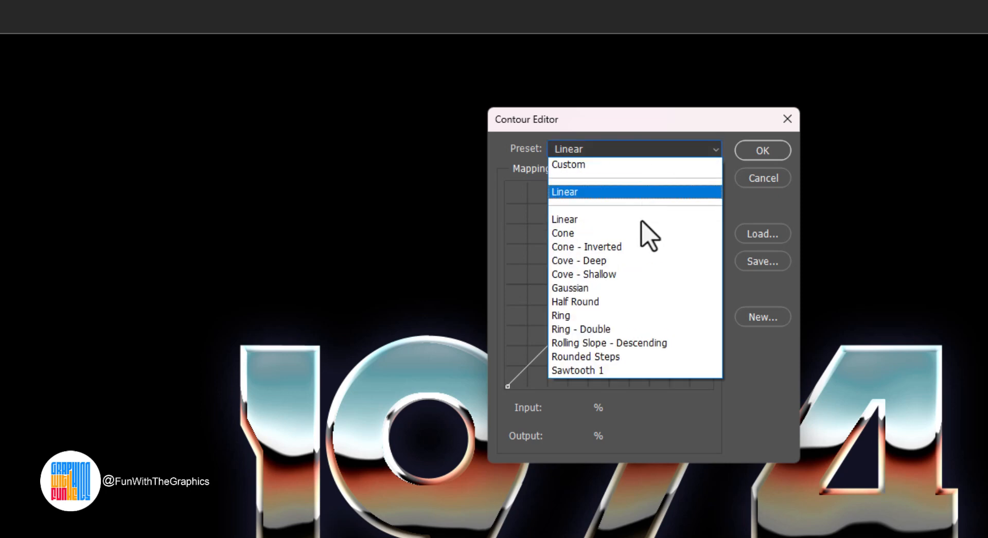
{"action": "left_click", "coordinate": [624, 289]}
{"action": "left_click", "coordinate": [763, 151]}
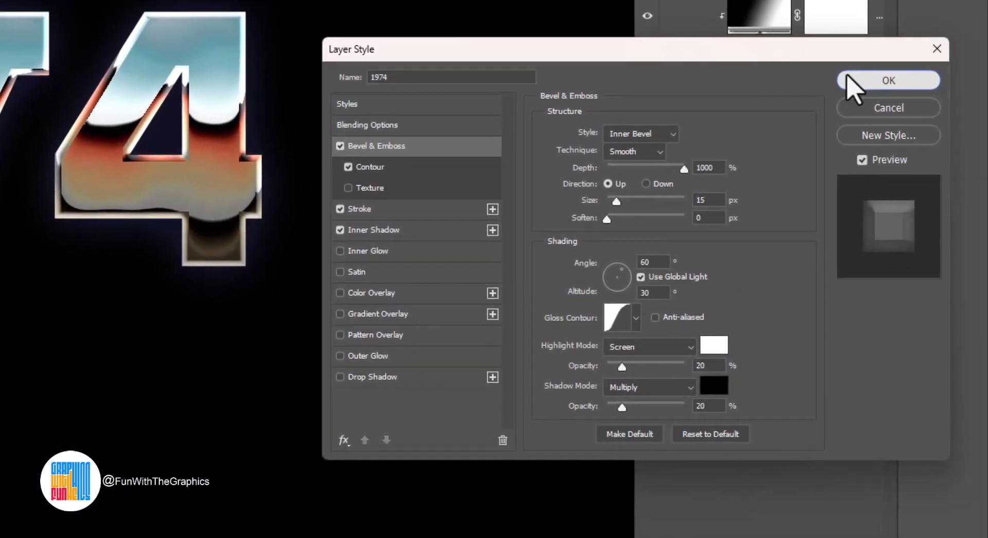
{"action": "left_click", "coordinate": [848, 77]}
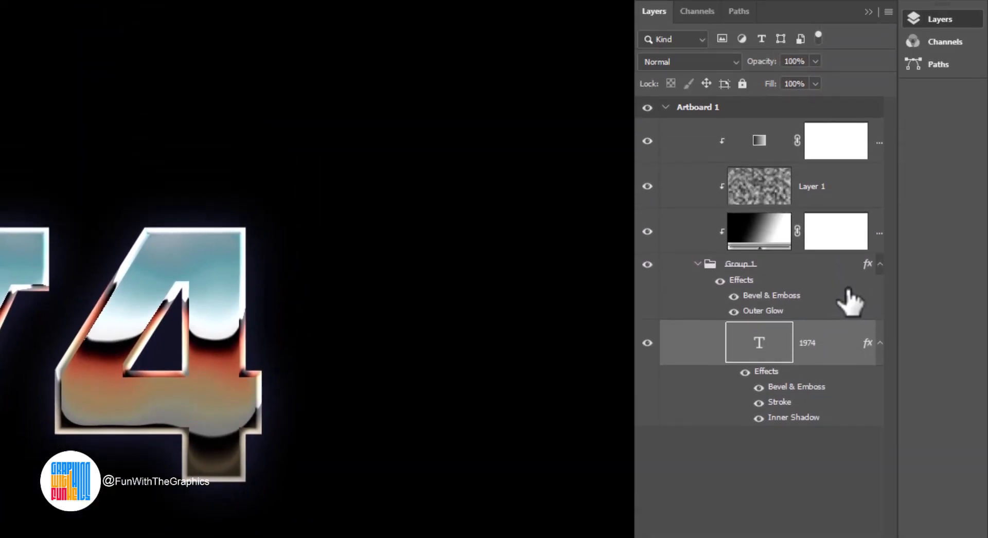
On the gradient fill layer, fine-tune the lower end of the vertical gradient just beneath the text, then switch to the Move tool
{"action": "left_click", "coordinate": [760, 234]}
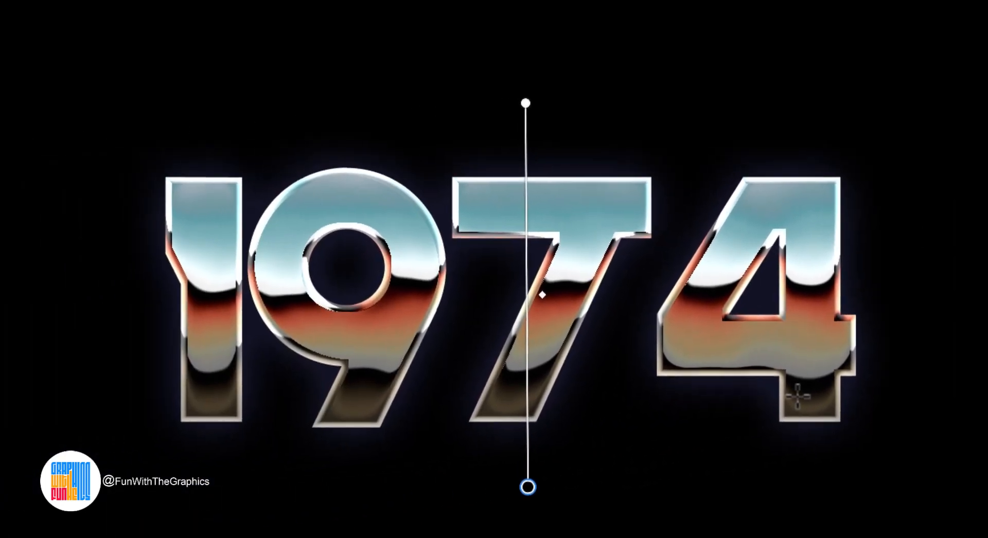
{"action": "mouse_move", "coordinate": [526, 462]}
{"action": "left_mouse_down"}
{"action": "mouse_move", "coordinate": [523, 414]}
{"action": "mouse_move", "coordinate": [518, 536]}
{"action": "mouse_move", "coordinate": [514, 413]}
{"action": "mouse_move", "coordinate": [529, 537]}
{"action": "mouse_move", "coordinate": [516, 520]}
{"action": "mouse_move", "coordinate": [529, 455]}
{"action": "mouse_move", "coordinate": [531, 484]}
{"action": "mouse_move", "coordinate": [530, 471]}
{"action": "left_mouse_up"}
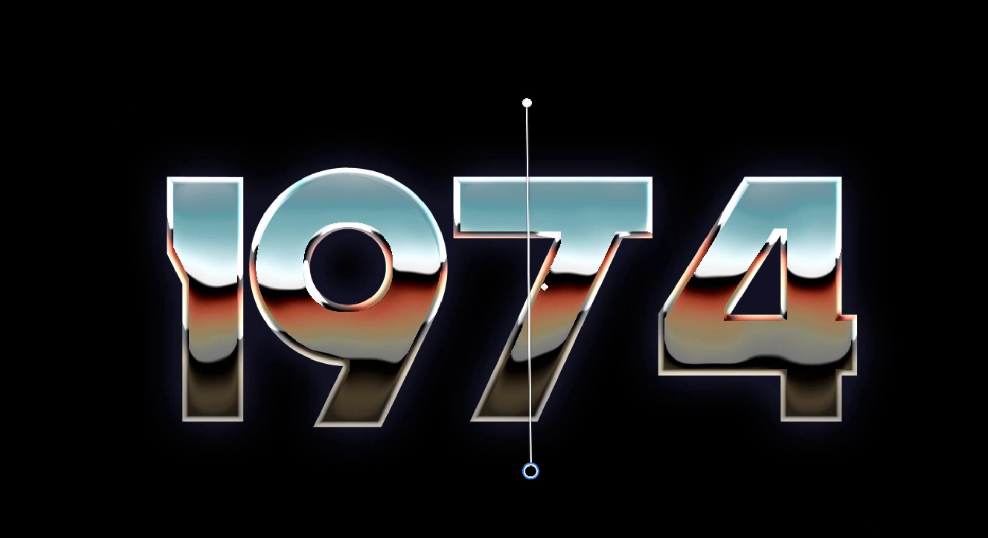
{"action": "key", "text": "v"}
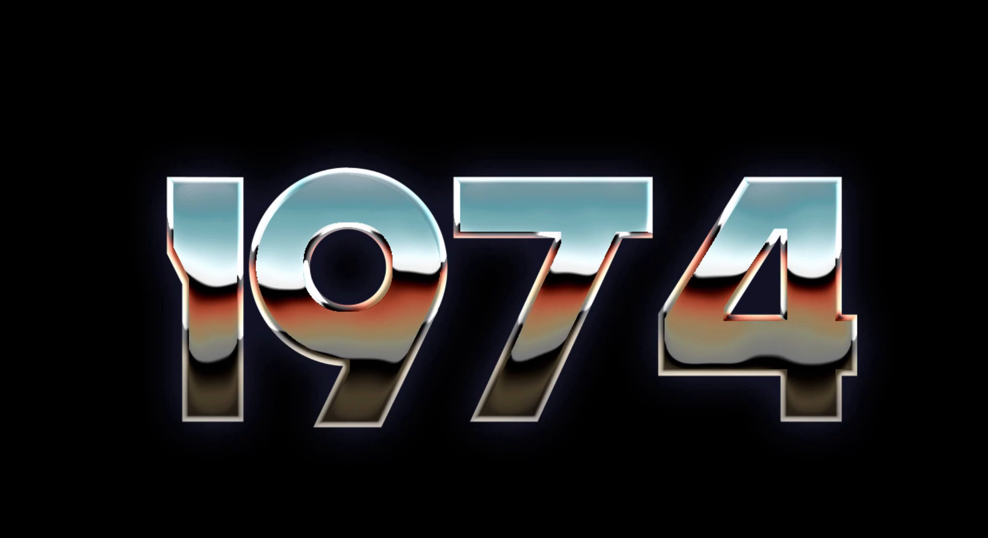